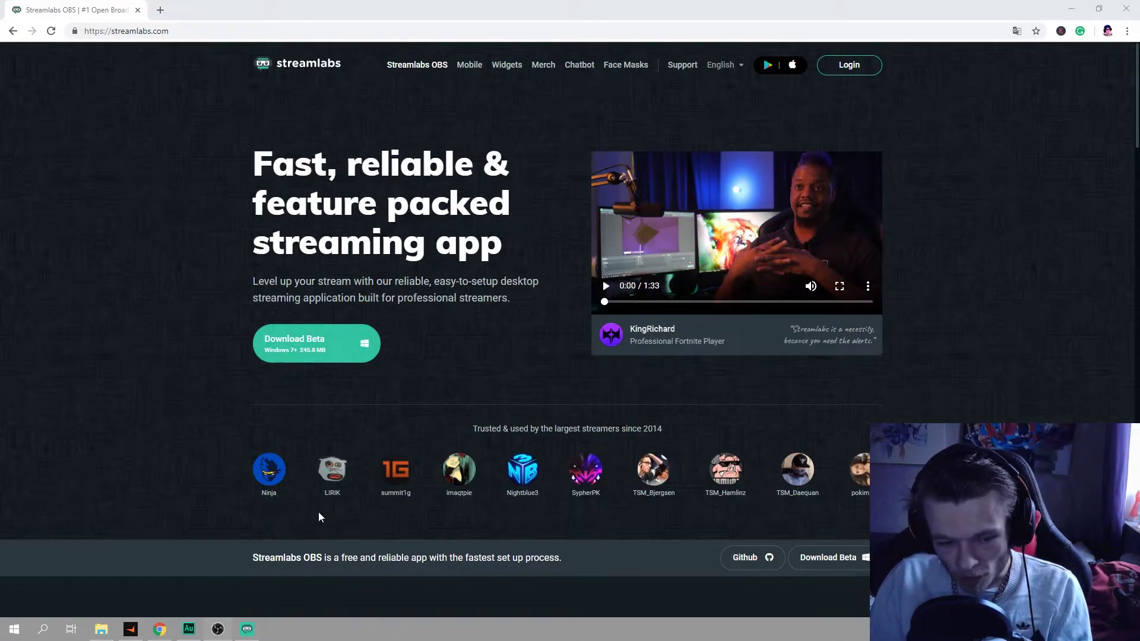
Switch to Streamlabs OBS and log out of the current account, confirming the logout
click(249, 631)
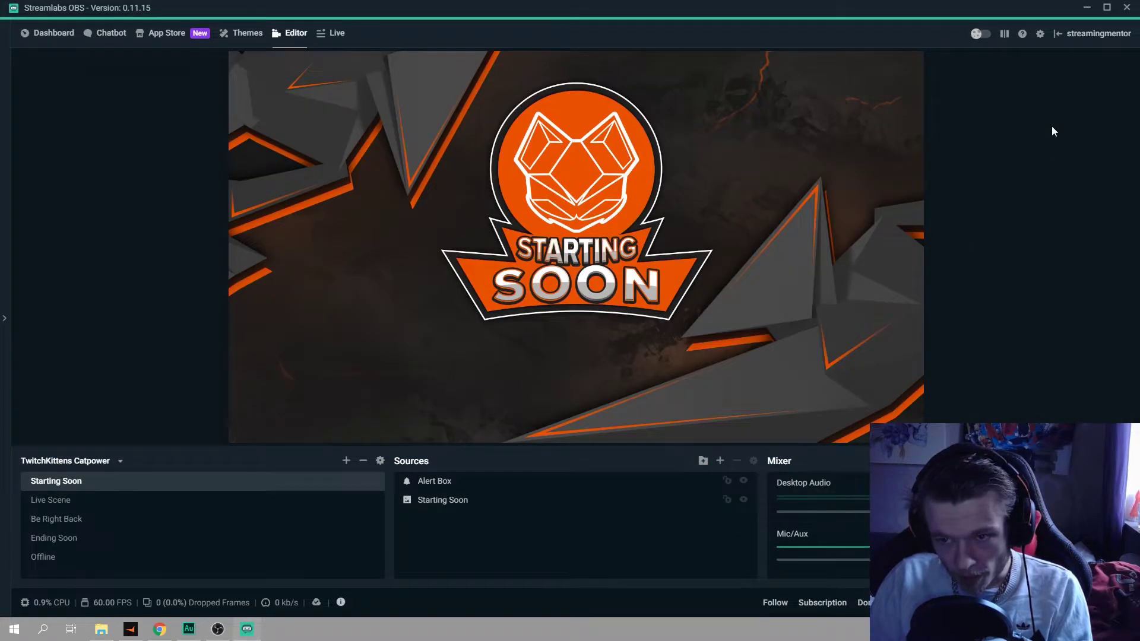
click(1098, 37)
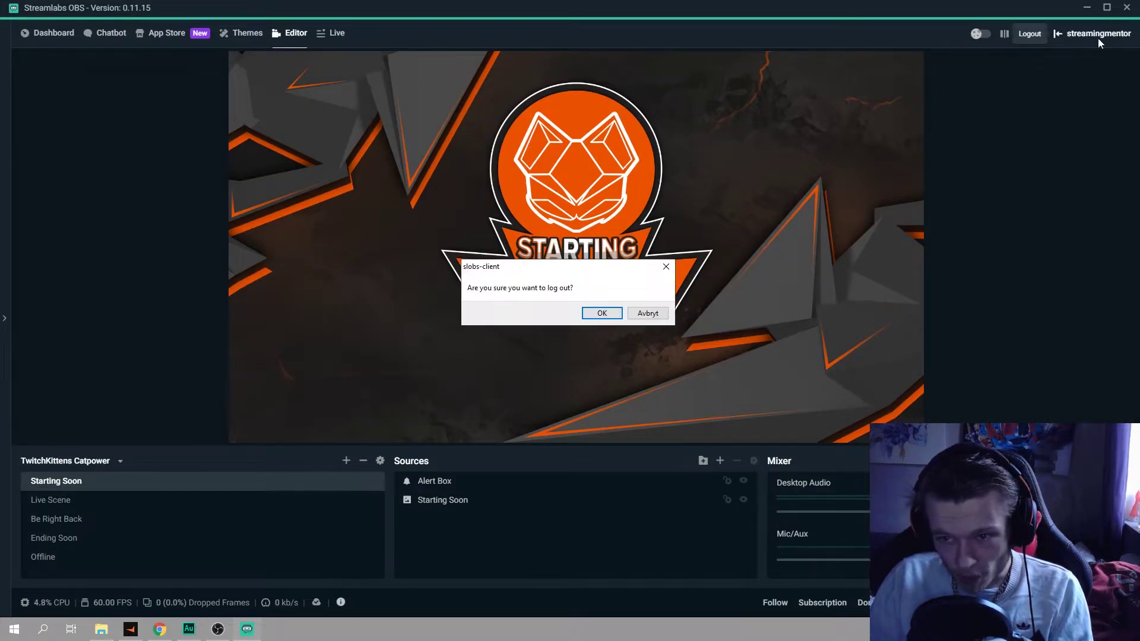
click(600, 313)
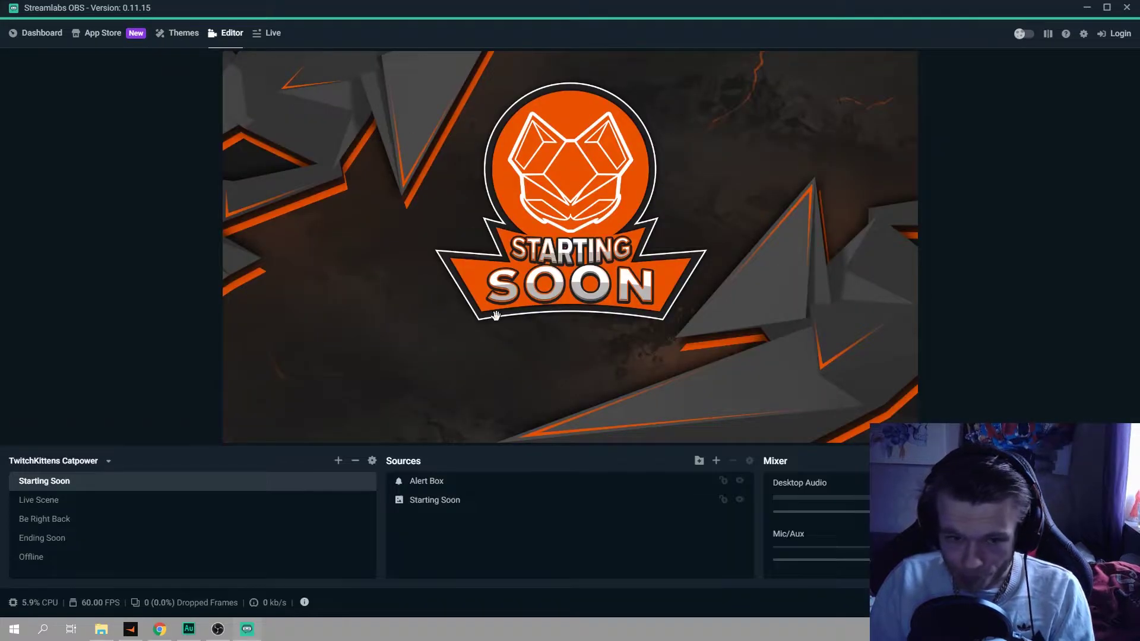
Log in through Twitch with the account's username and password, and continue past the scene collections import
click(1124, 34)
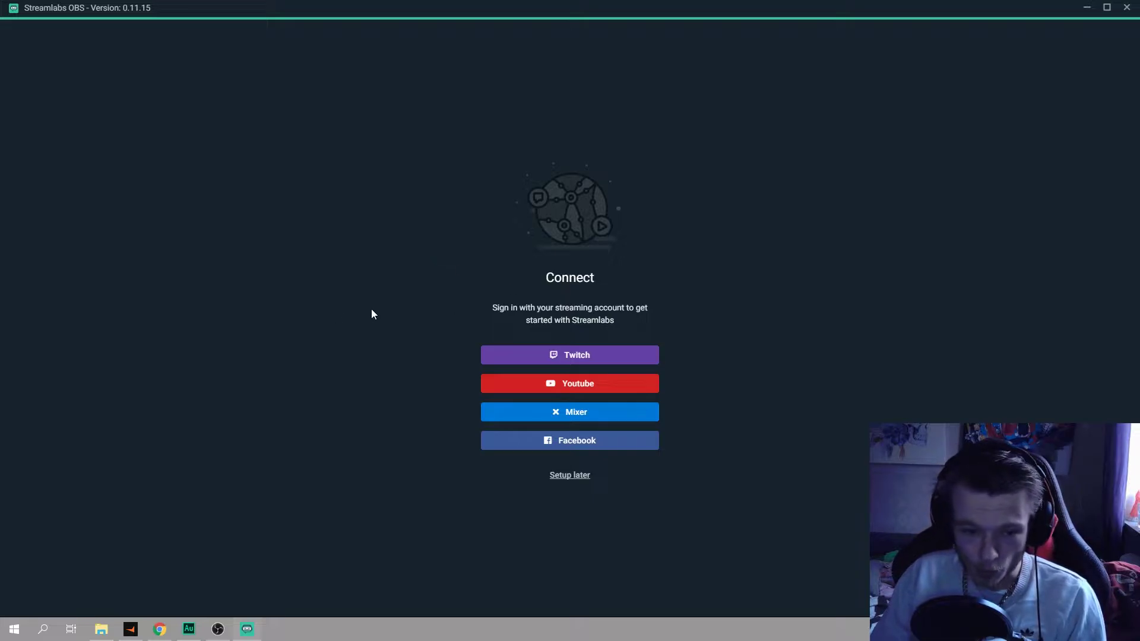
click(568, 360)
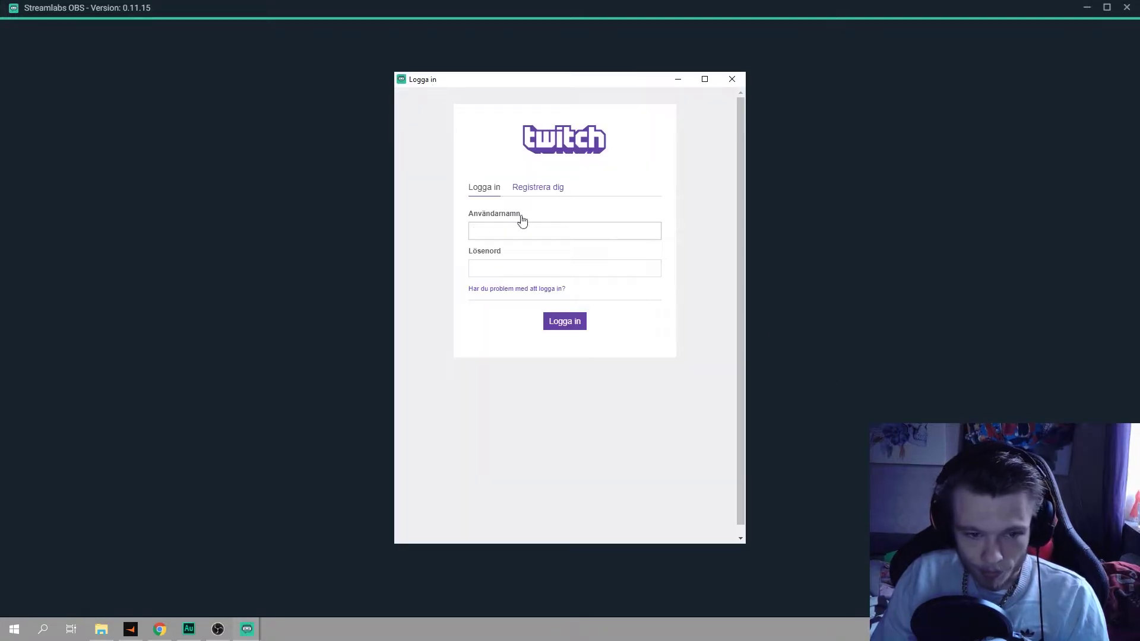
click(534, 226)
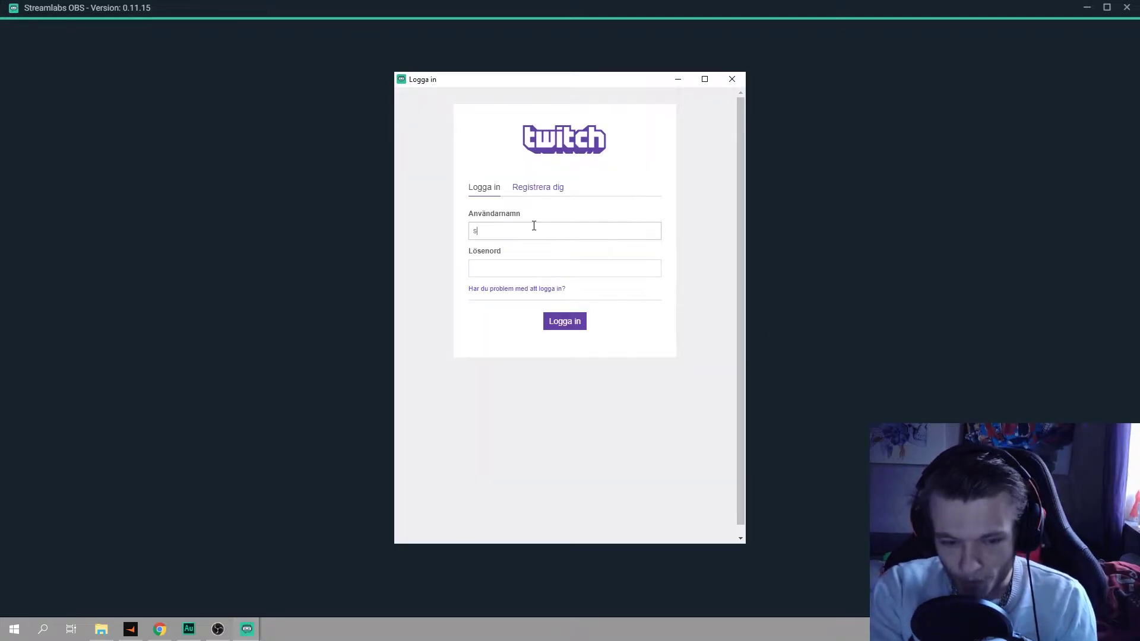
text(streamingmentor)
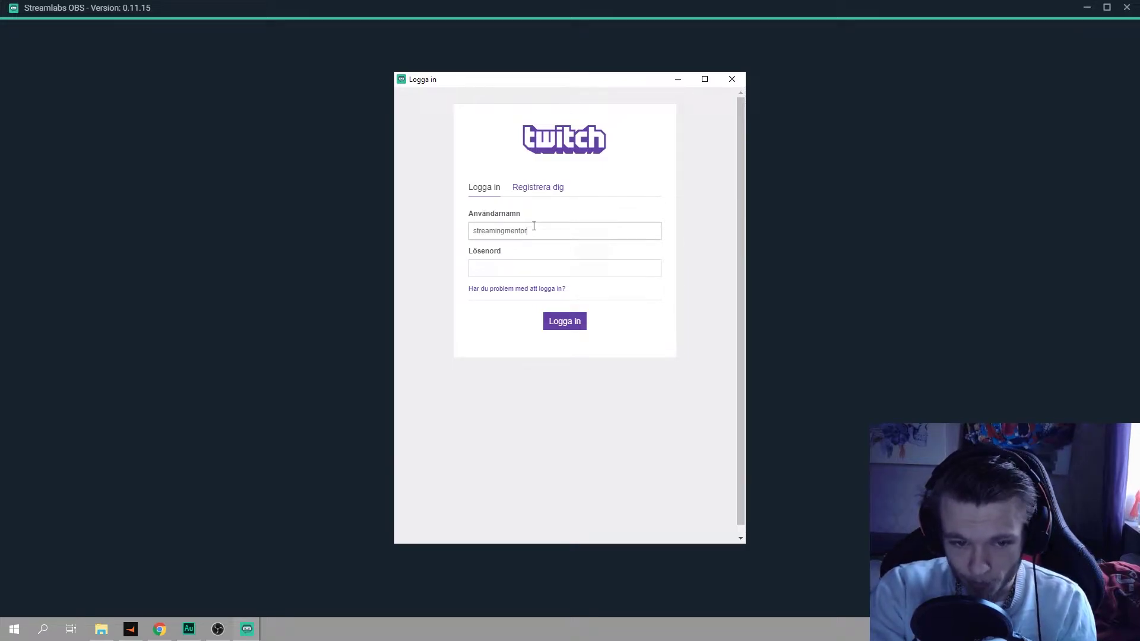
key(Tab)
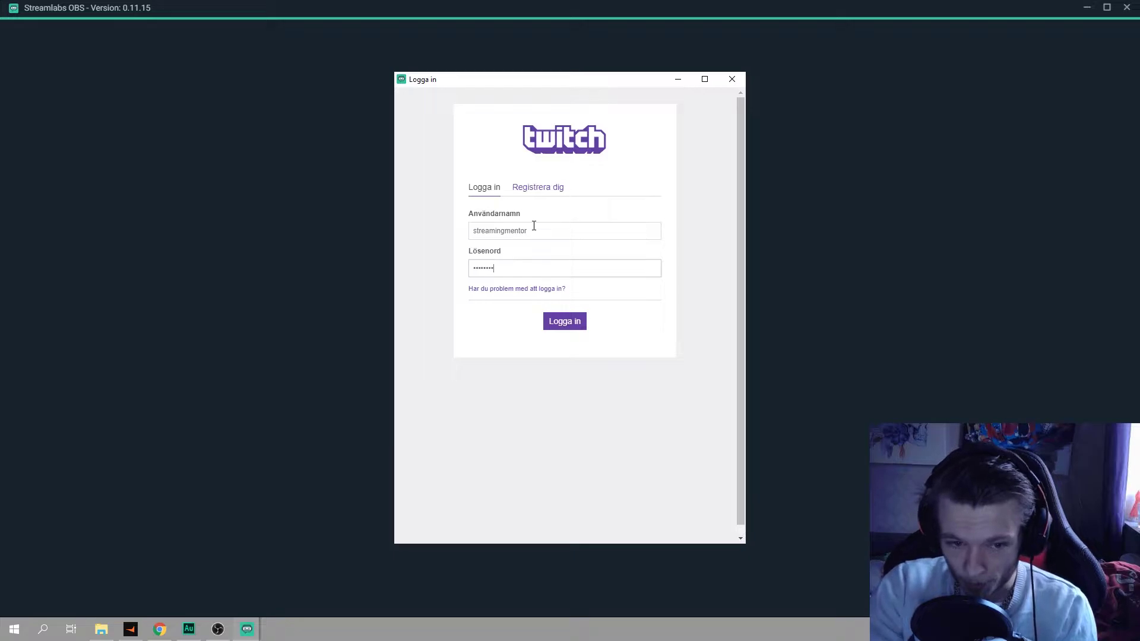
key(Return)
text(*)
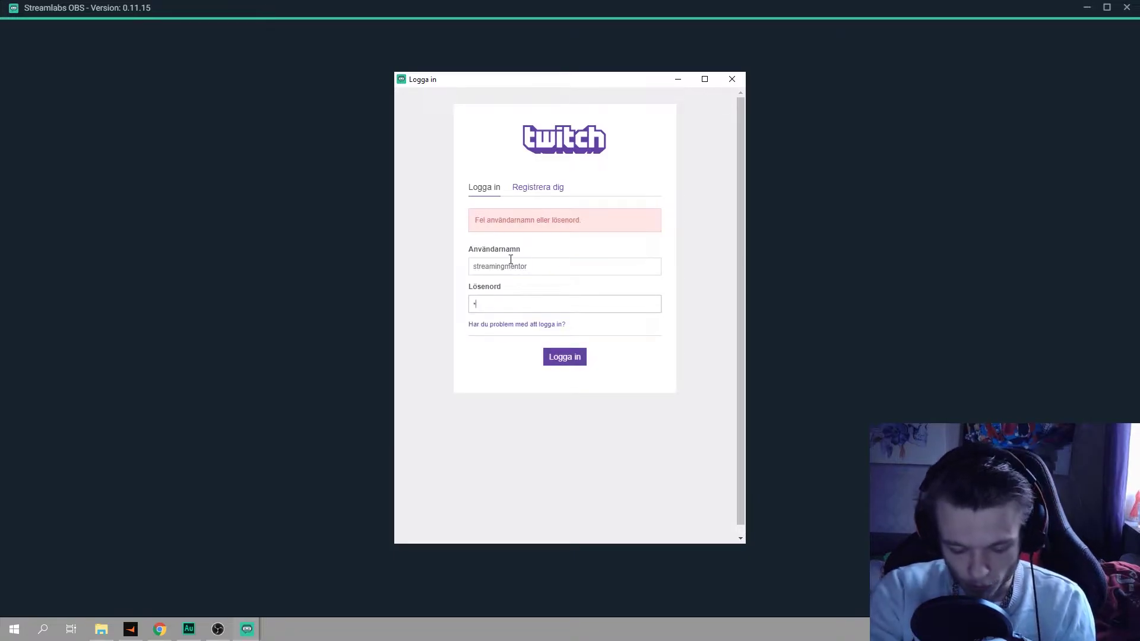
text(*****)
key(Return)
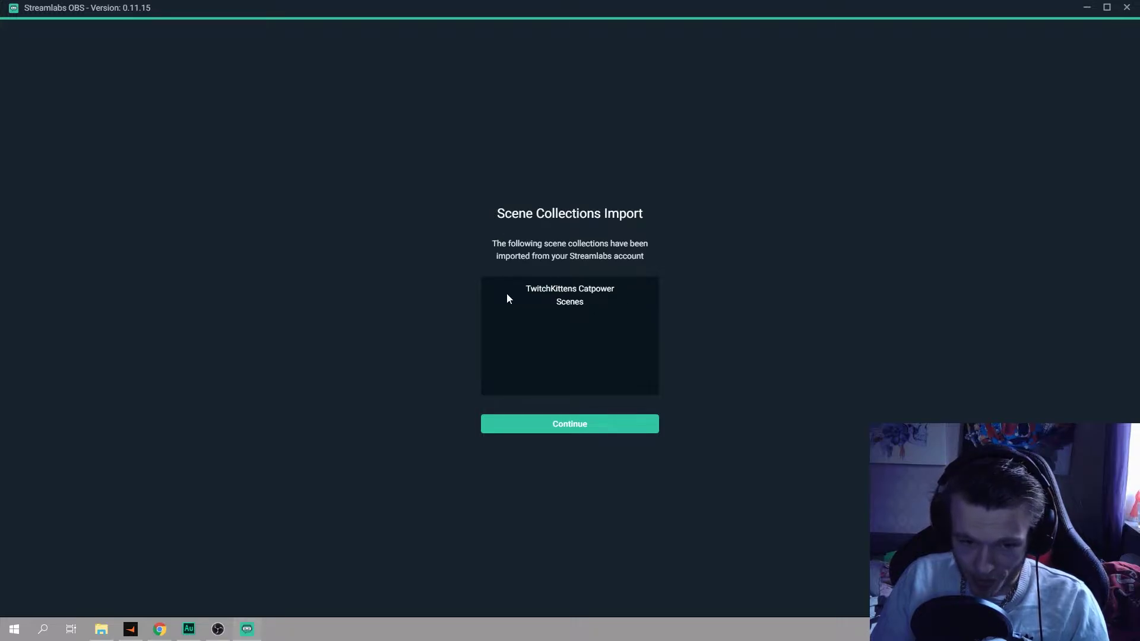
click(571, 434)
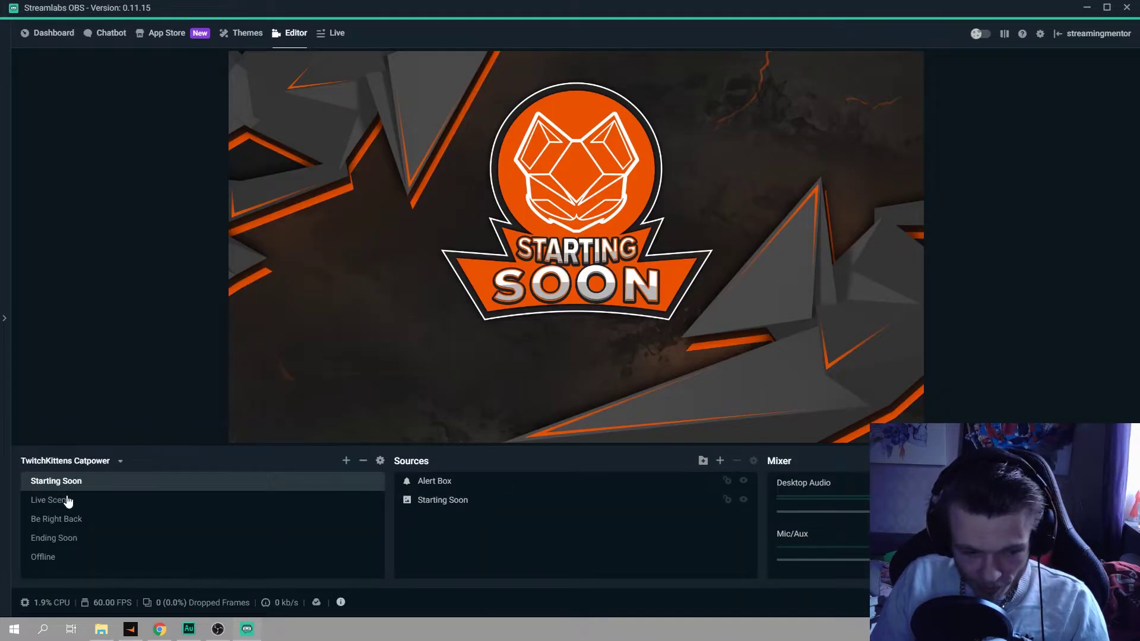
Browse the scene themes, open the TwitchKittens Catpower theme and examine its preview and similar widget themes
click(247, 45)
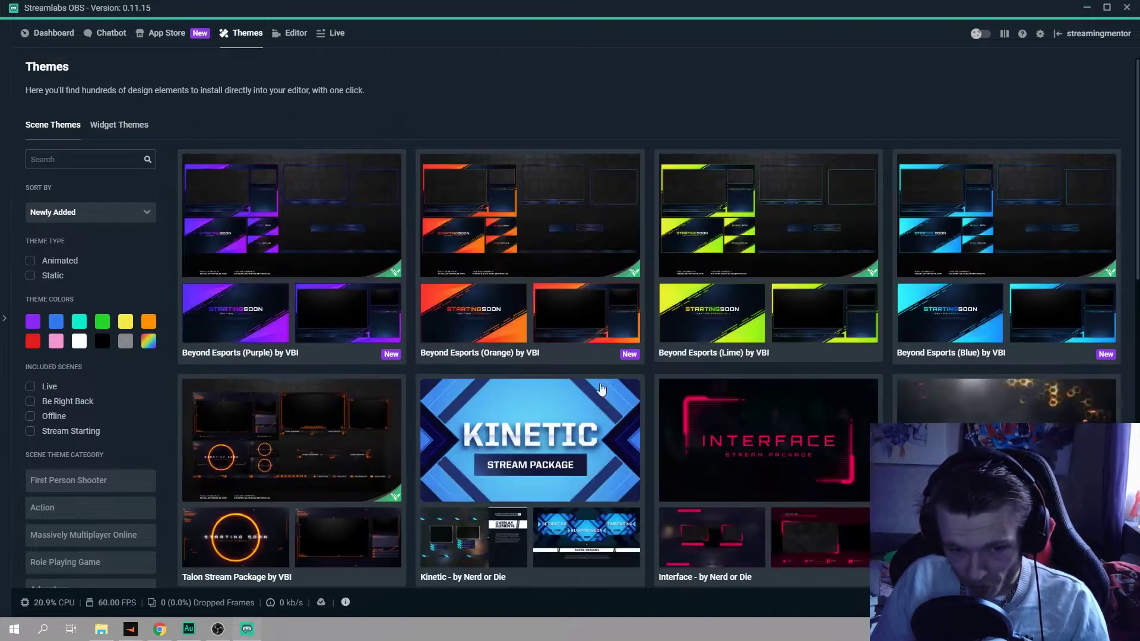
scroll(309, 360, down, 5)
scroll(309, 359, down, 5)
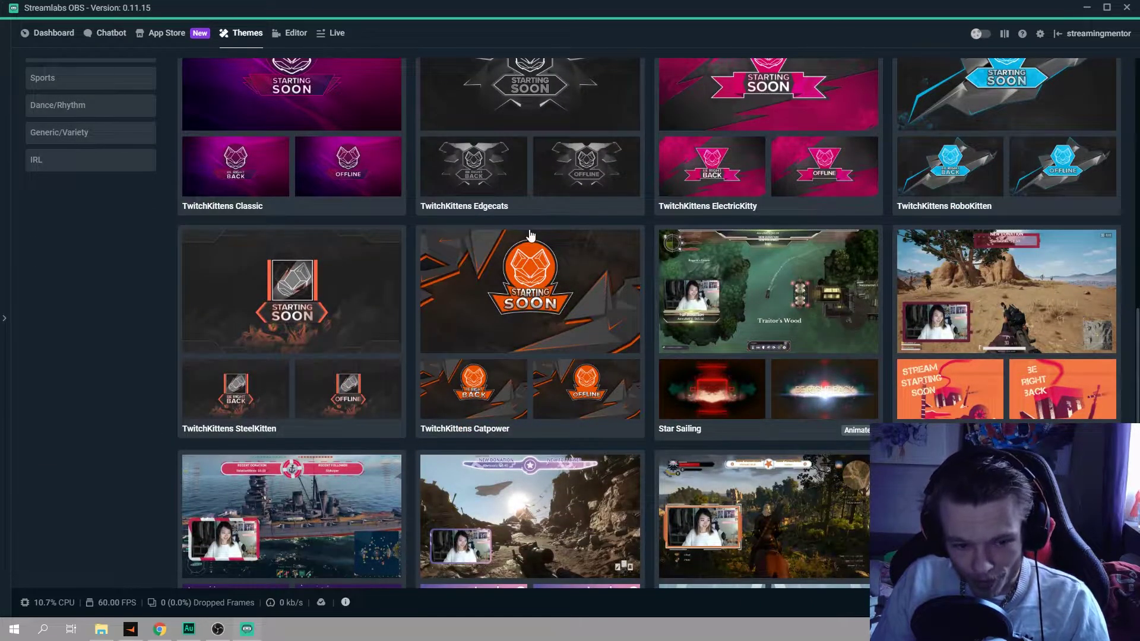
click(534, 274)
scroll(483, 384, down, 3)
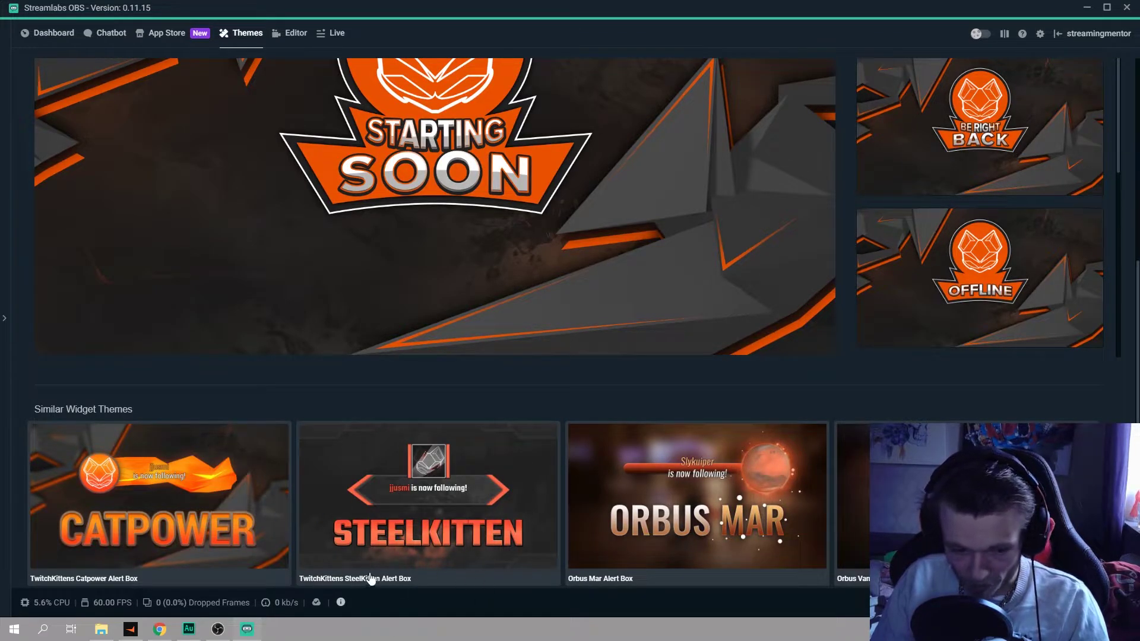
scroll(1066, 253, up, 5)
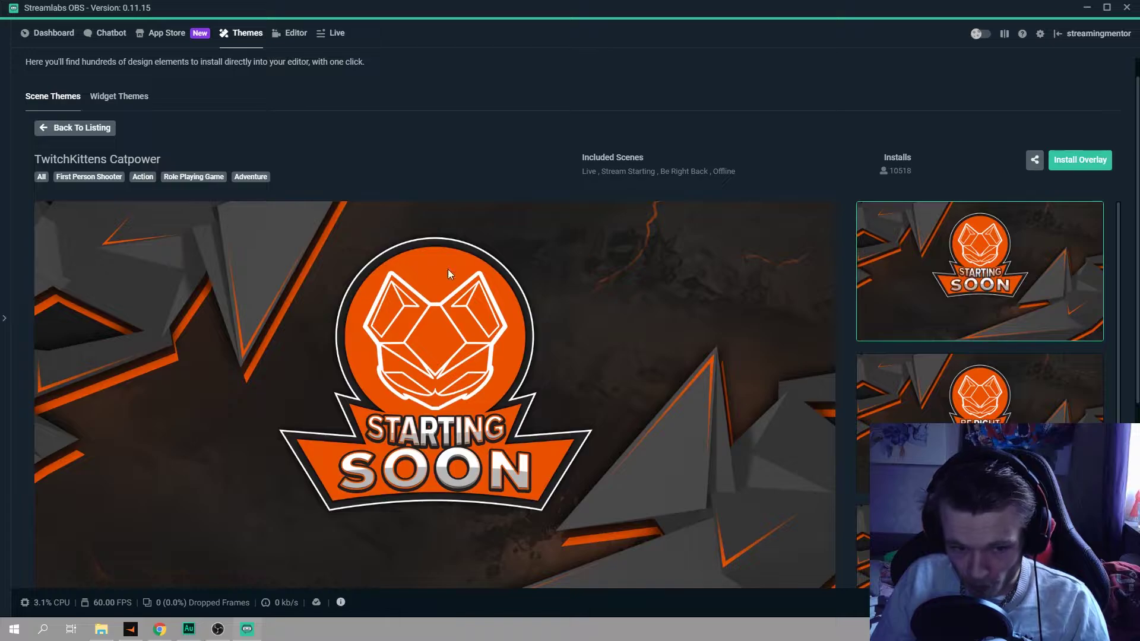
scroll(448, 274, down, 5)
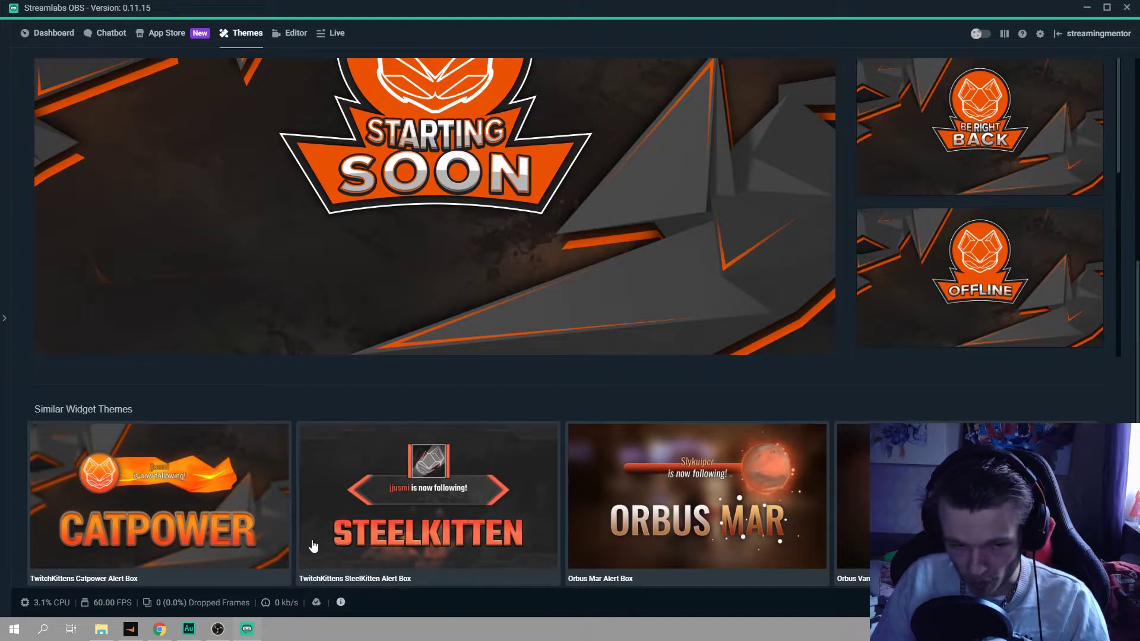
Return to the editor and play a test Follow alert on the Starting Soon scene
click(291, 34)
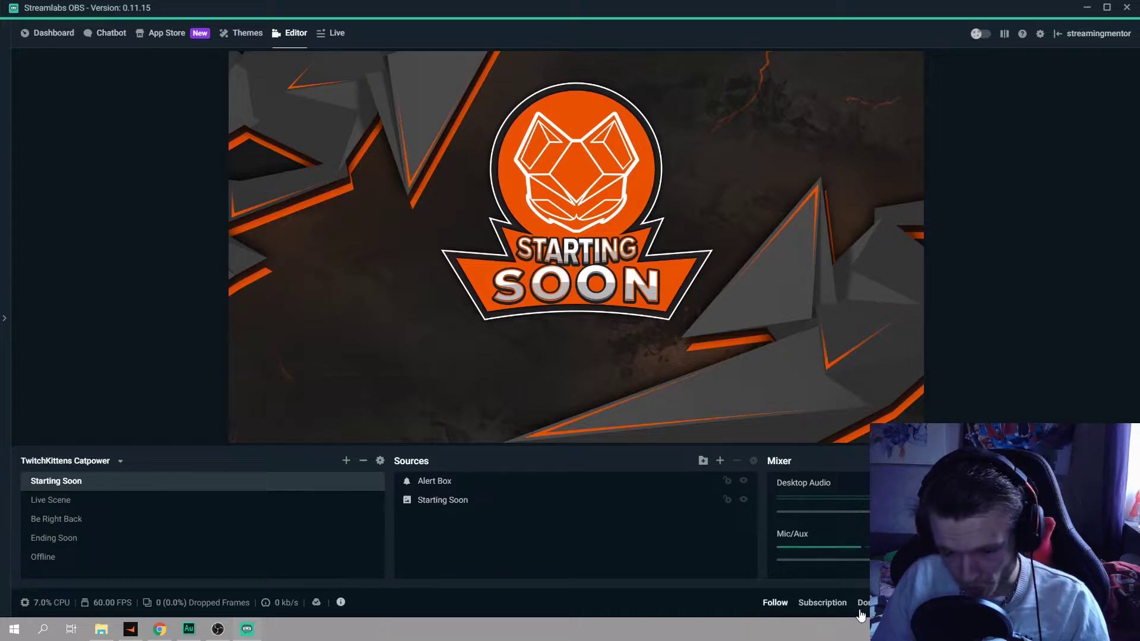
click(775, 602)
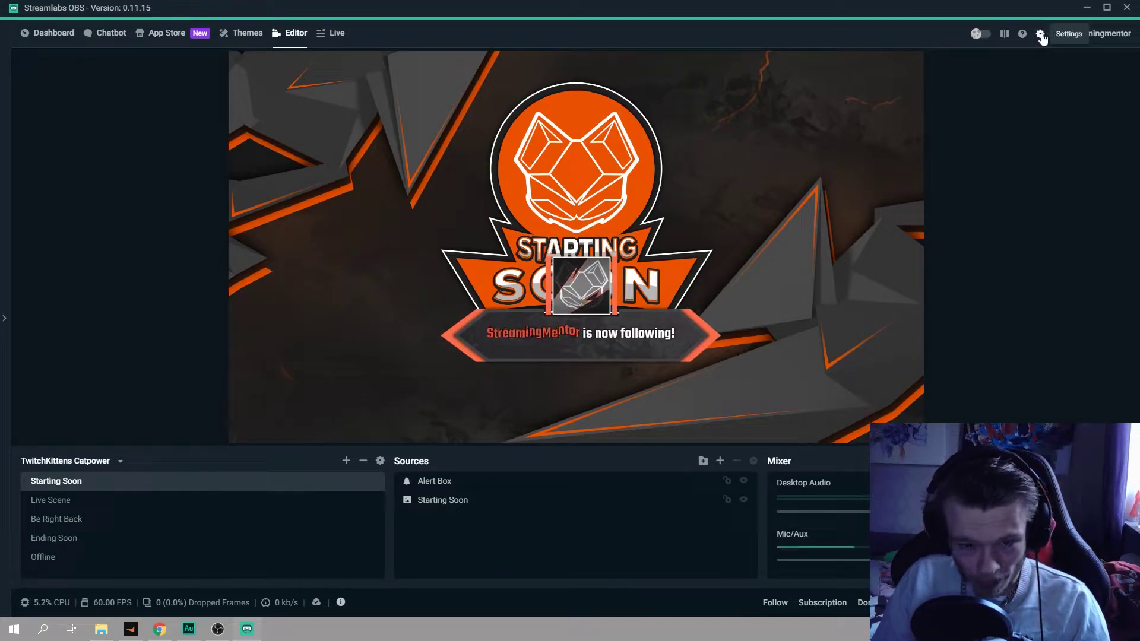
Switch to the Live Scene, toggle the Webcam folder's visibility on and off again, and deselect it
click(66, 500)
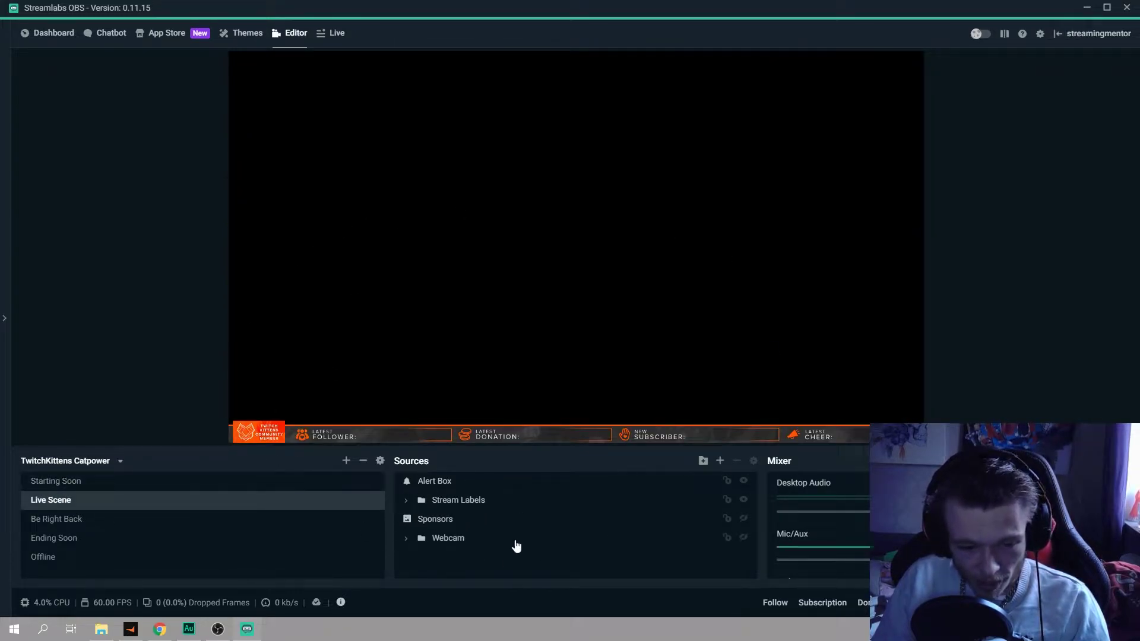
click(744, 537)
click(744, 538)
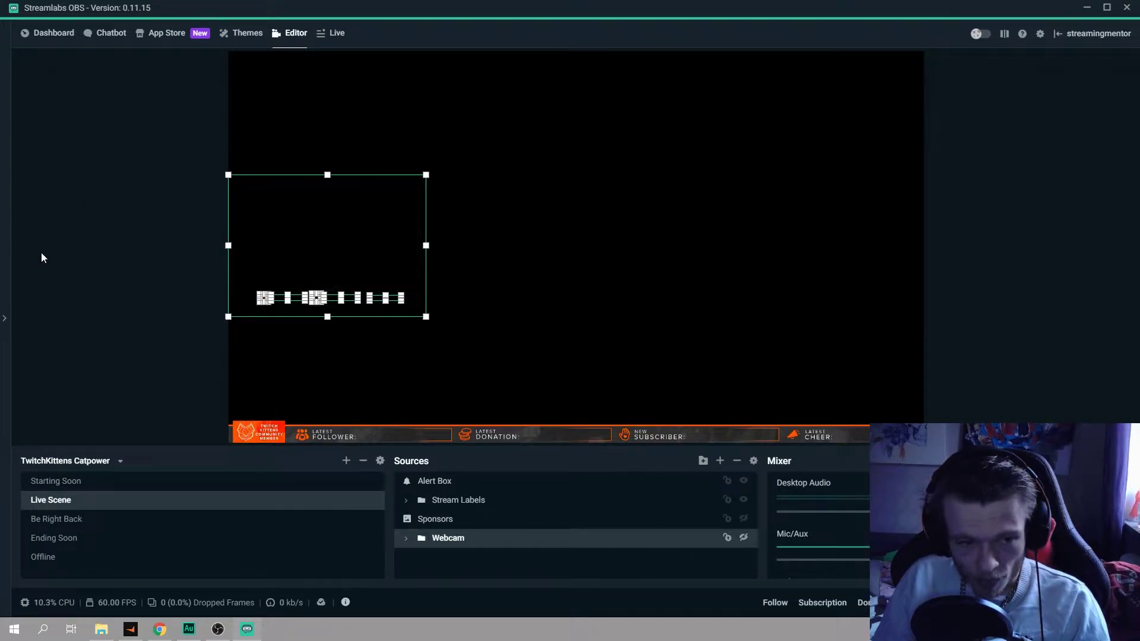
click(73, 232)
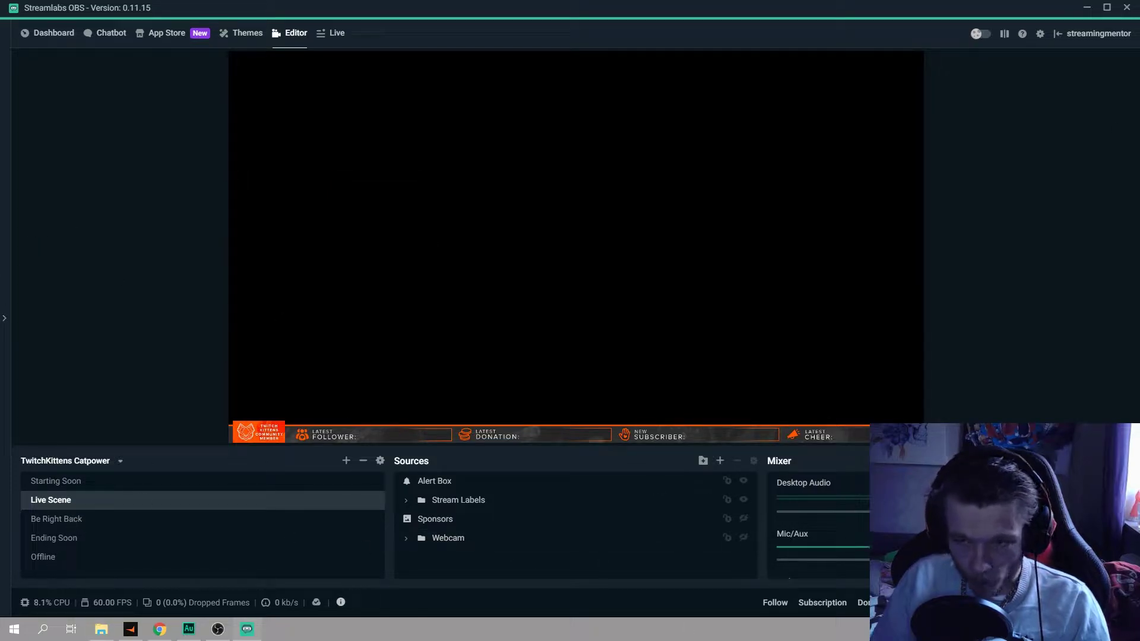
Review the general settings and open the Auto Optimizer, skipping it without starting the analysis
click(1040, 33)
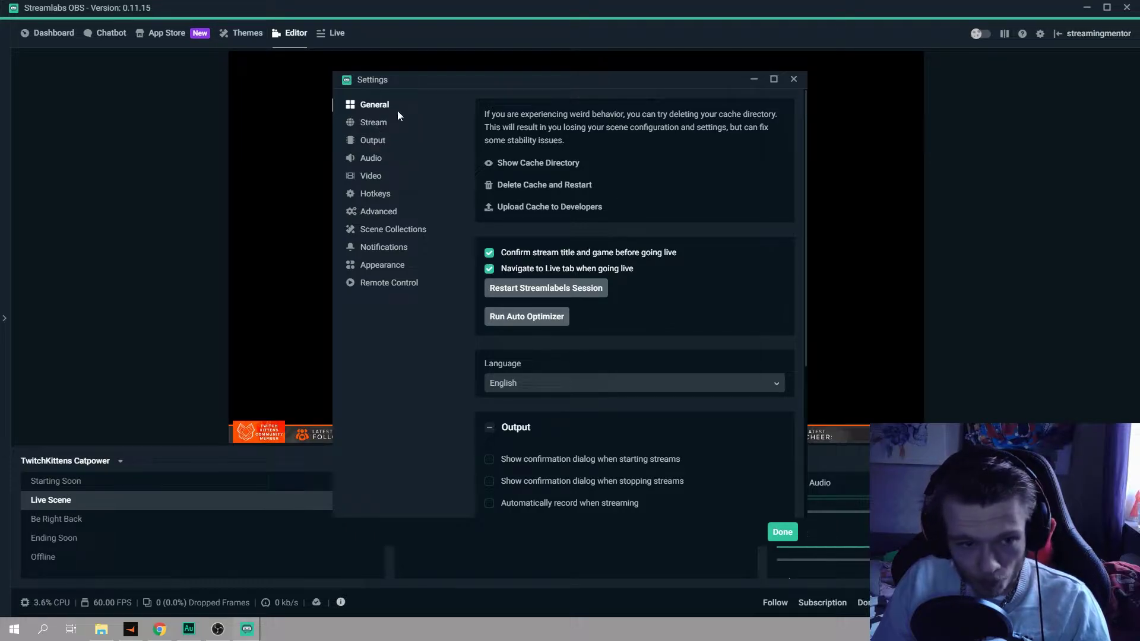
scroll(708, 298, down, 2)
scroll(708, 298, down, 2)
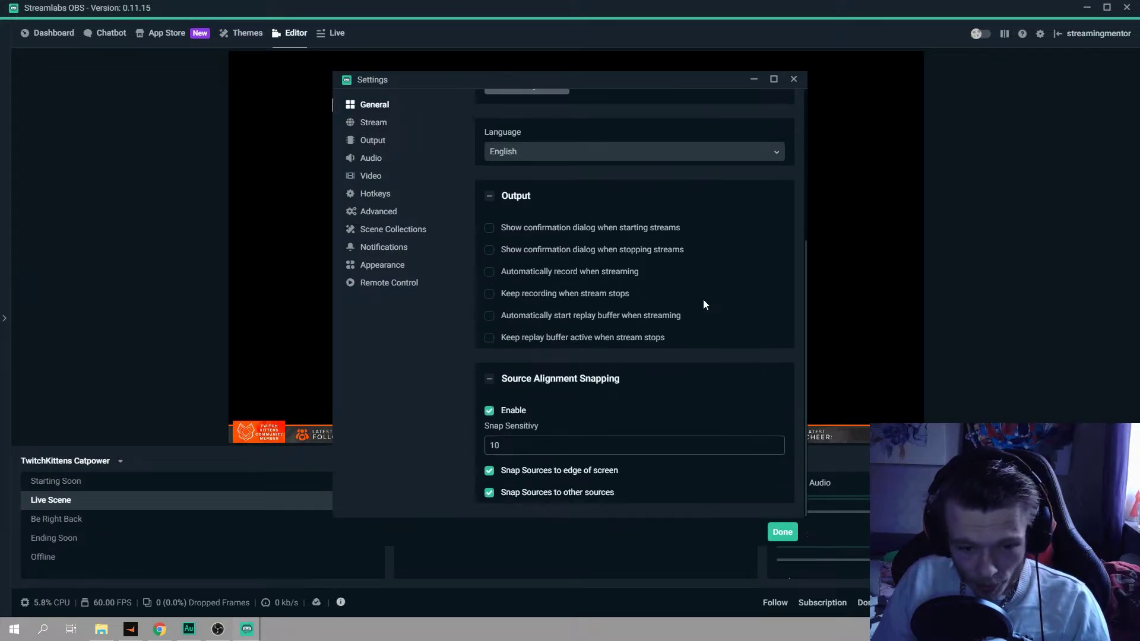
scroll(700, 306, up, 4)
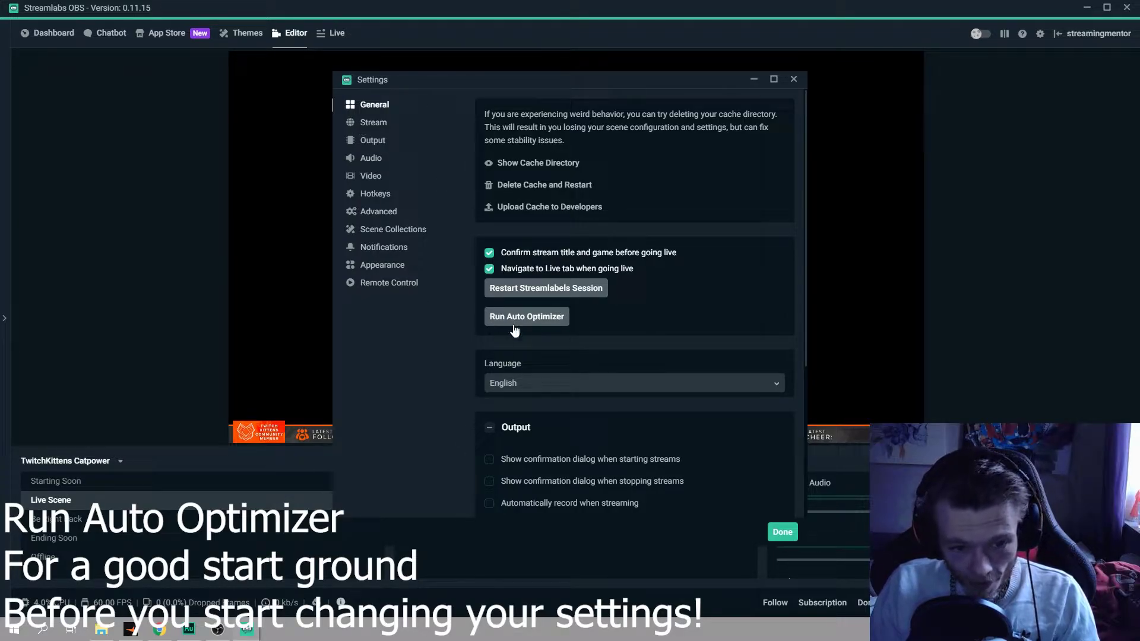
click(549, 318)
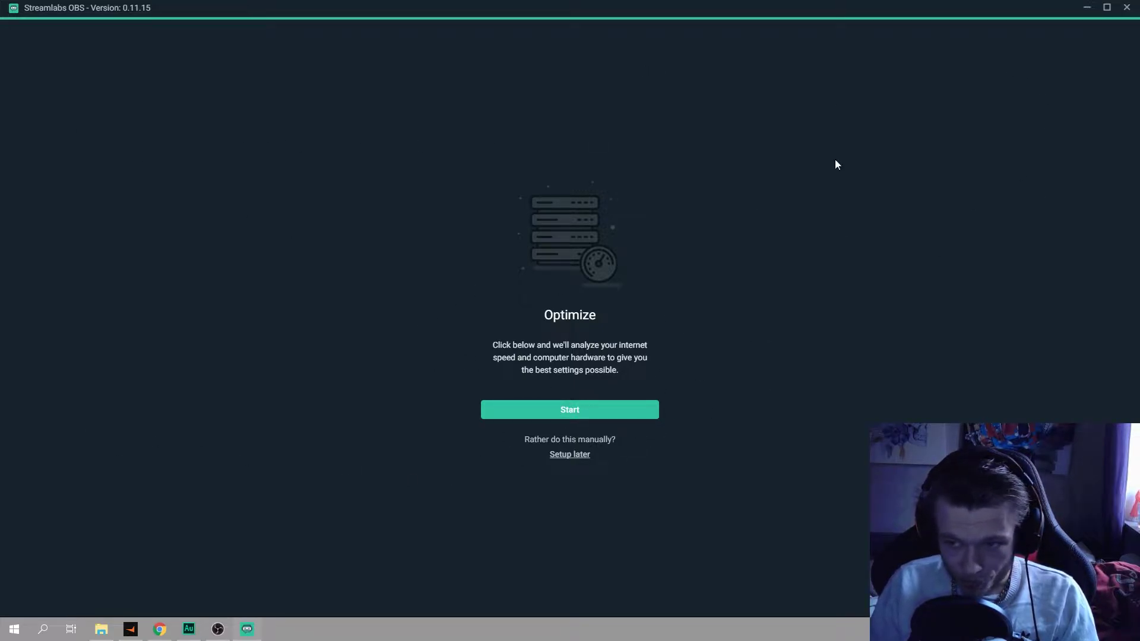
click(565, 455)
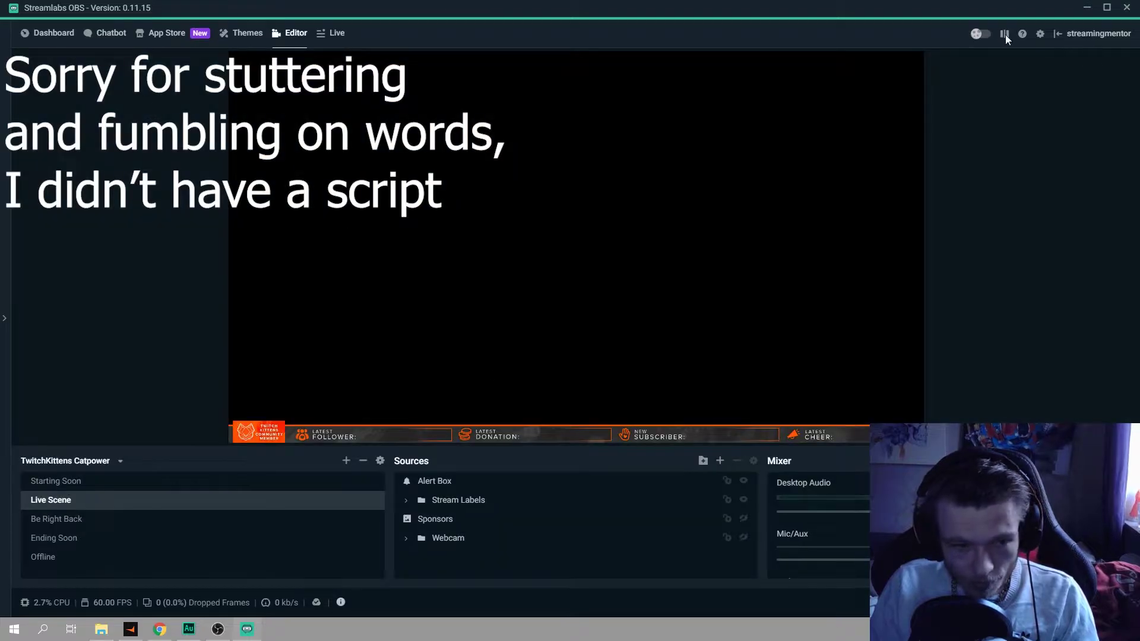
Reopen the settings and check the stream service, server and stream key section, and the general settings
click(1040, 33)
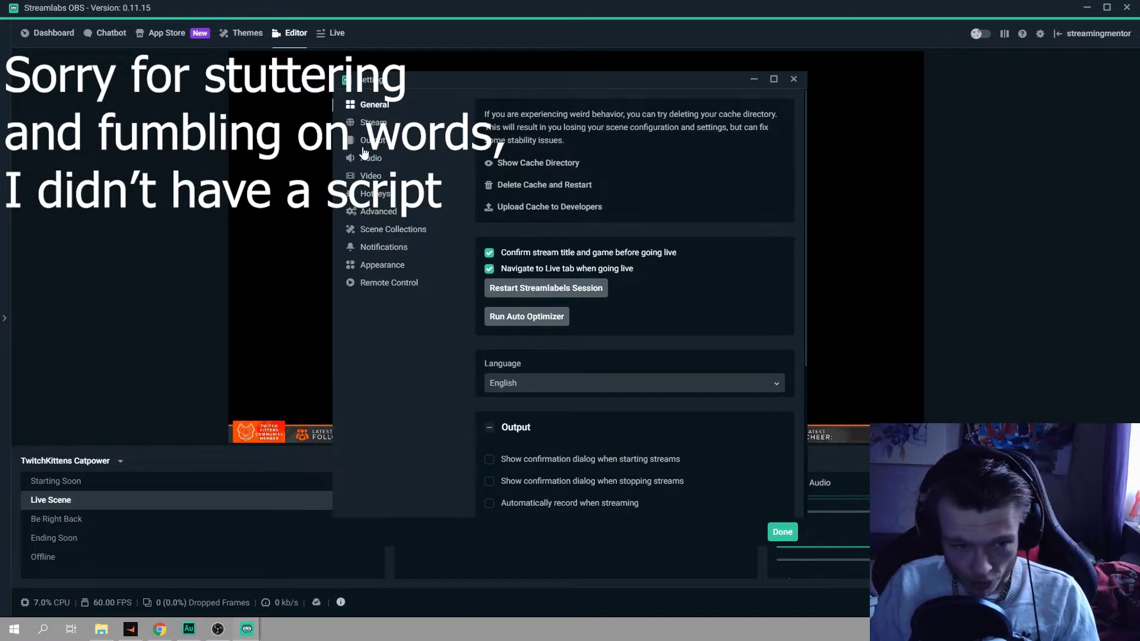
click(387, 124)
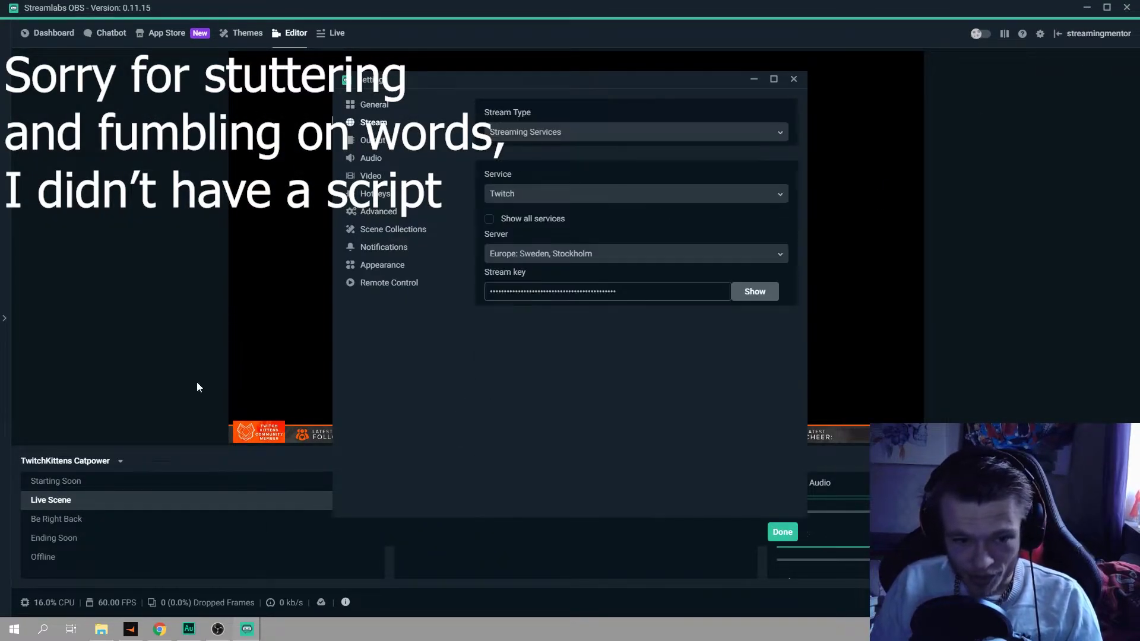
click(372, 106)
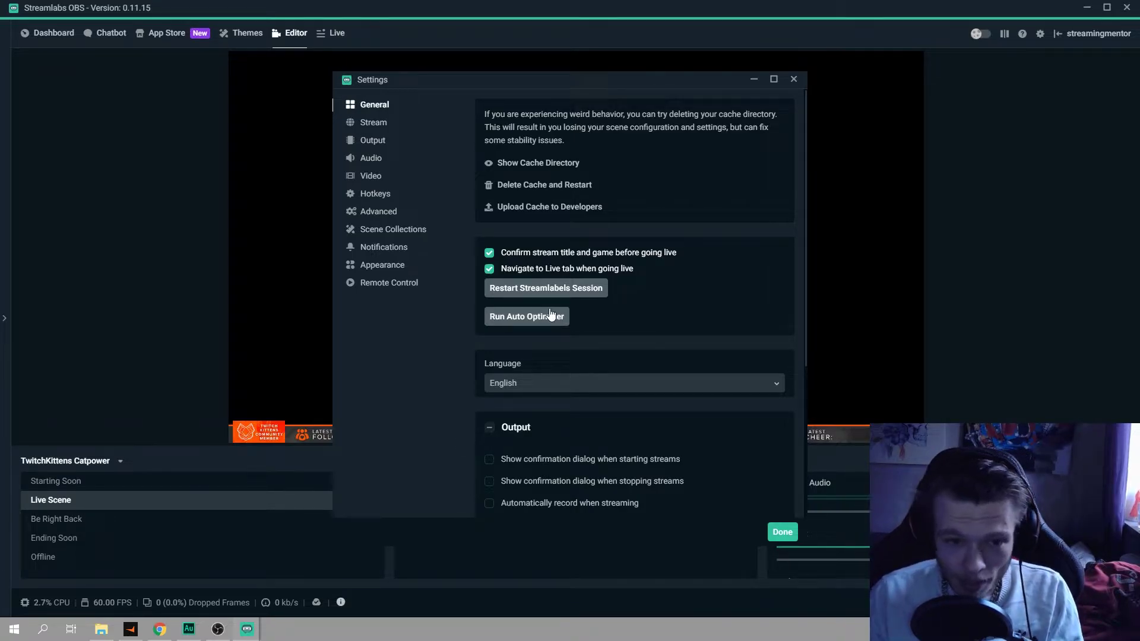
Open the output settings and collapse the Recording section
click(369, 141)
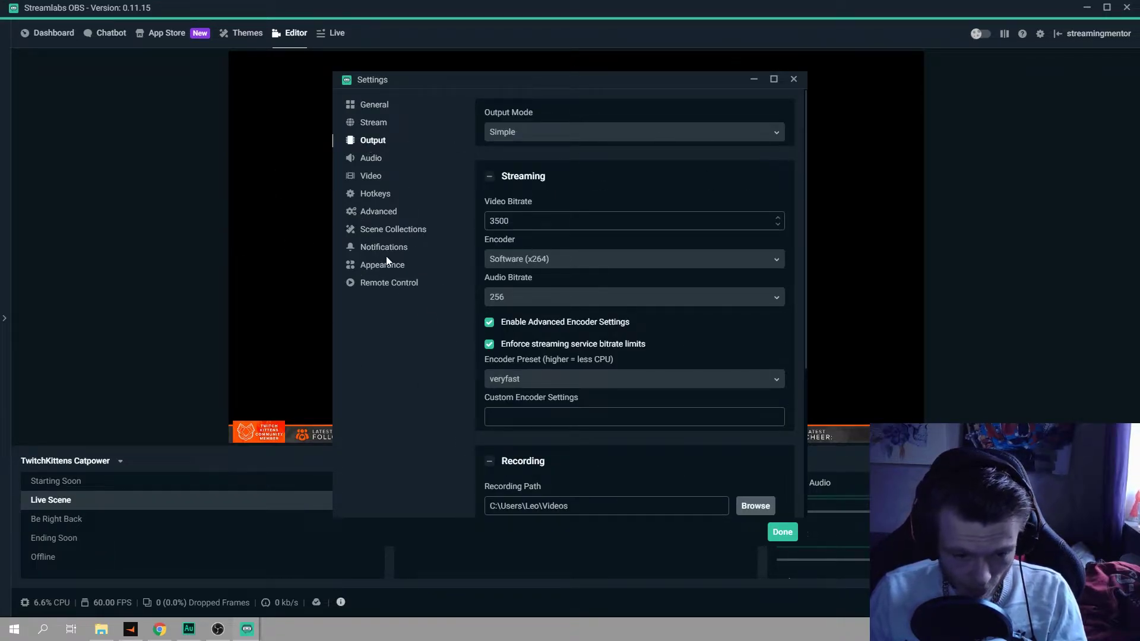
click(489, 462)
scroll(487, 451, down, 1)
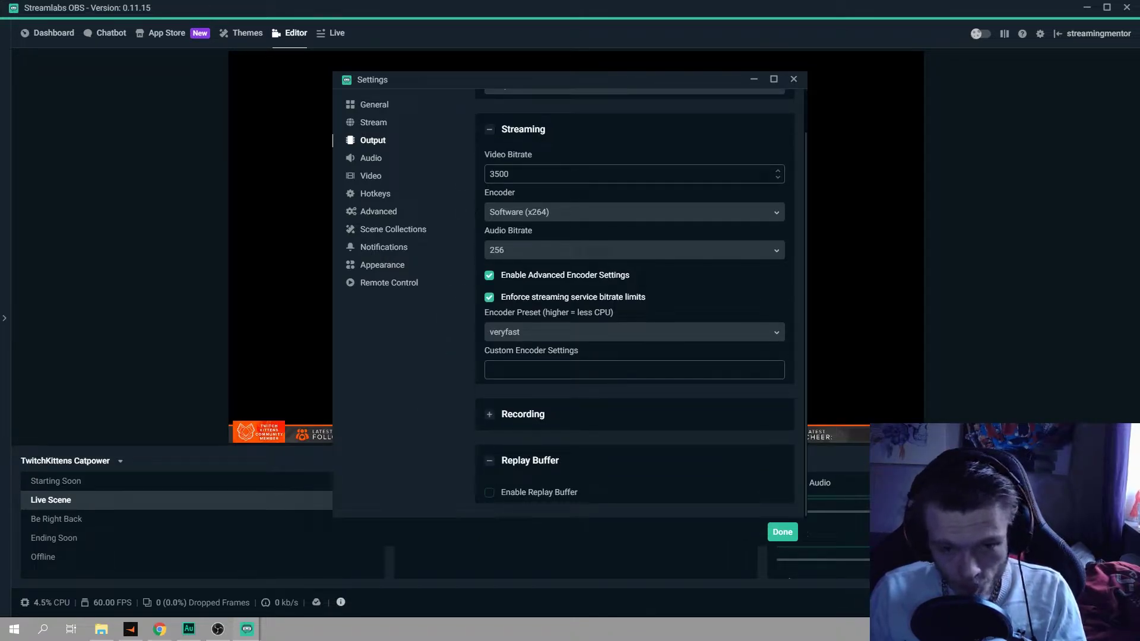
scroll(559, 299, up, 1)
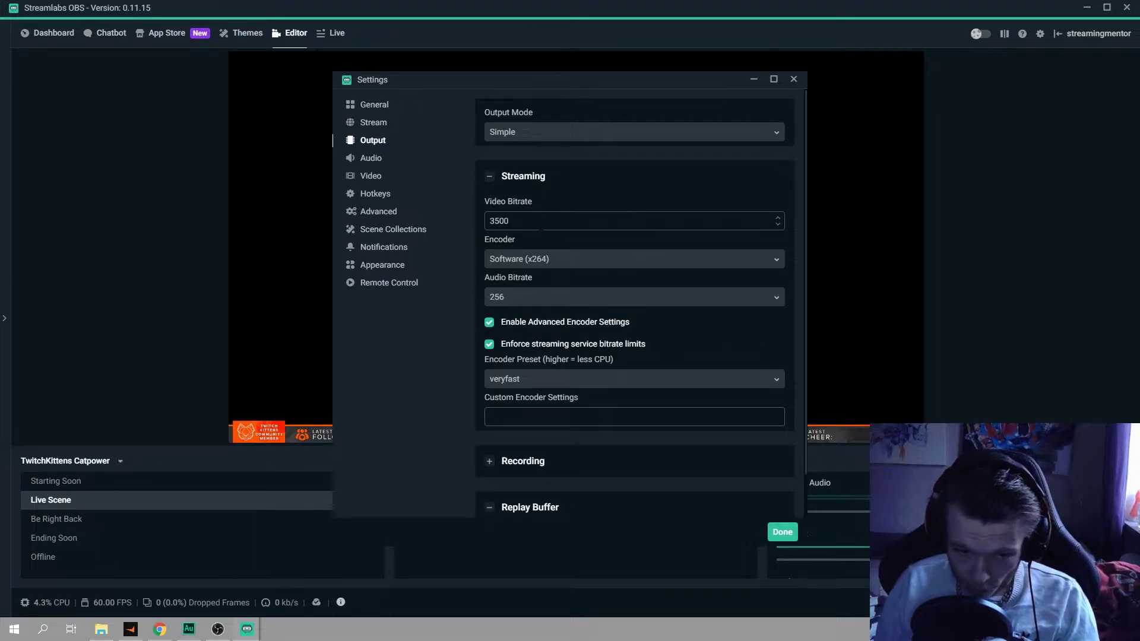
Check the streaming video bitrate of 3500 and choose Software (x264) as the encoder
double_click(541, 225)
key(End)
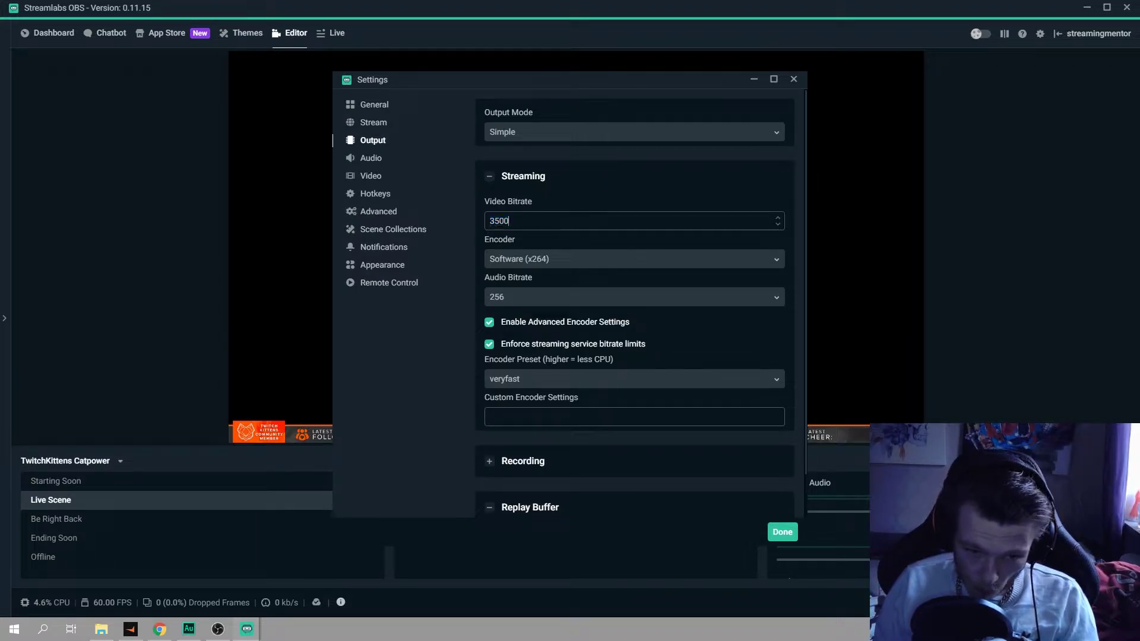
double_click(544, 225)
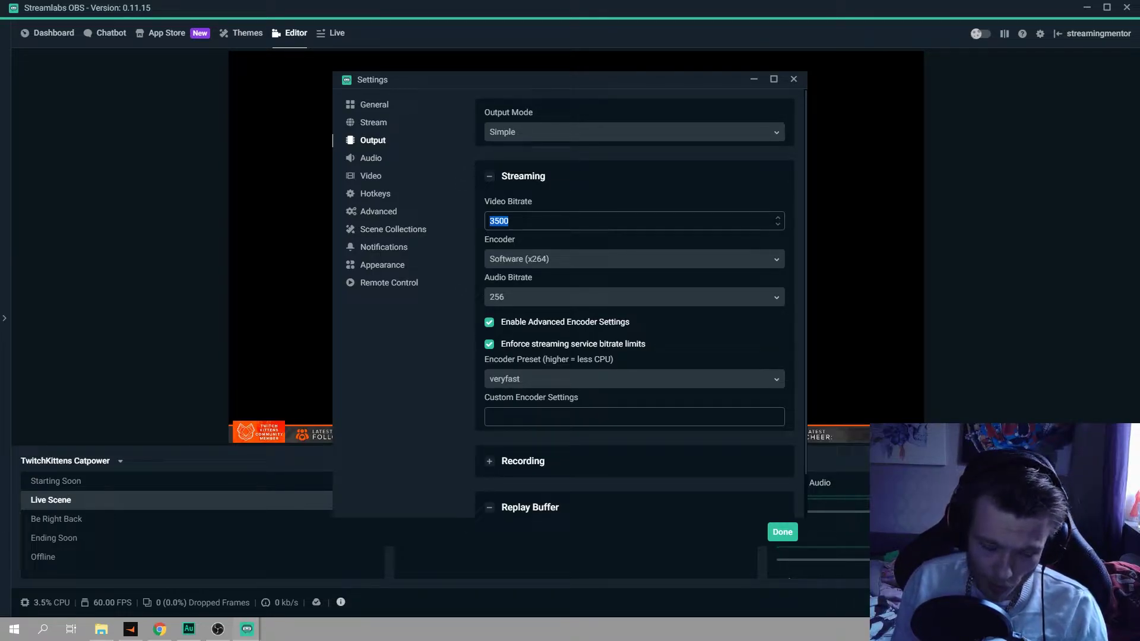
click(554, 260)
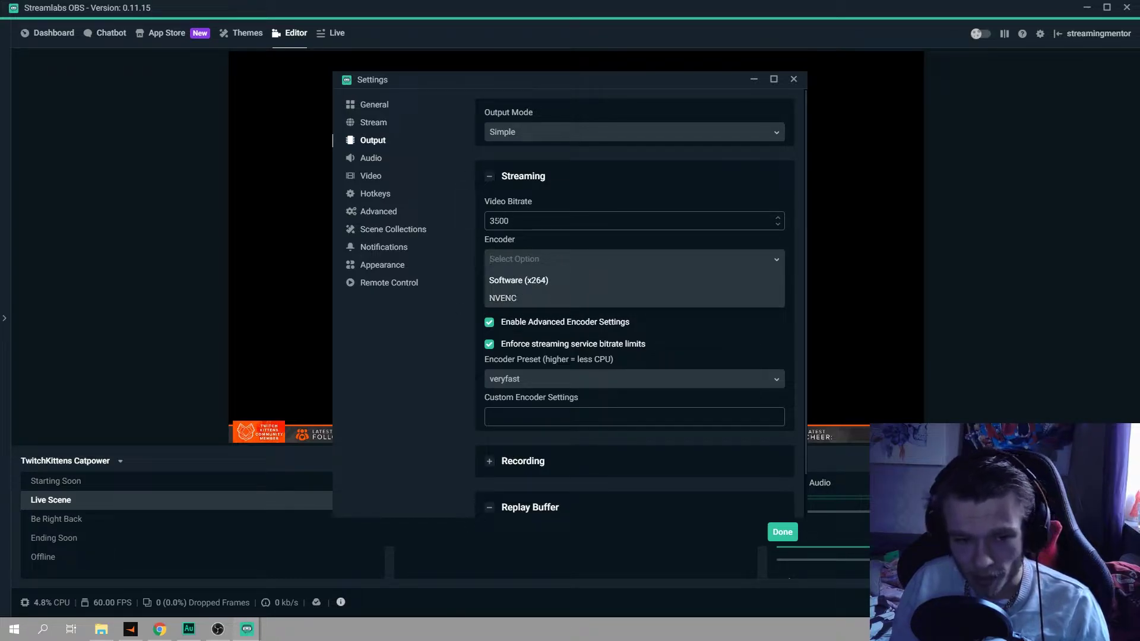
click(519, 281)
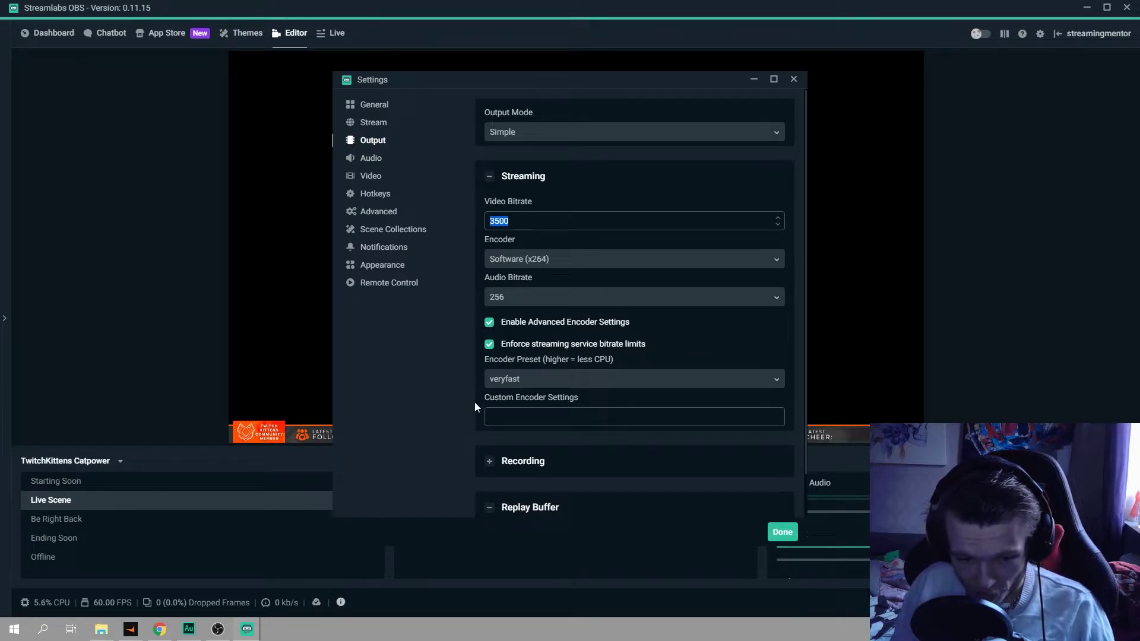
click(499, 397)
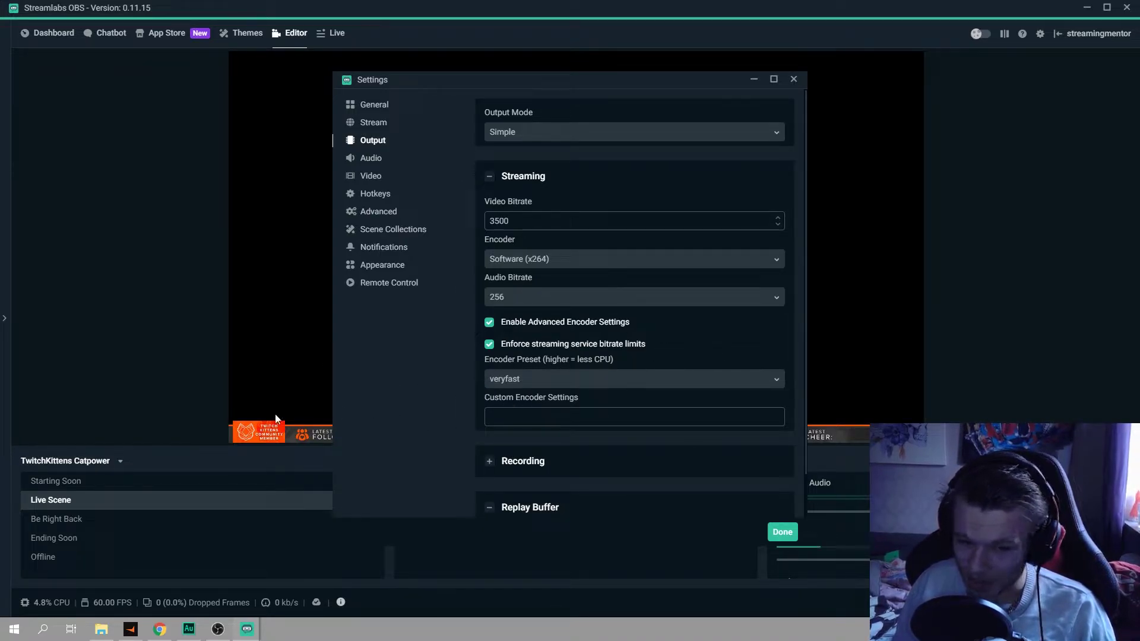
Compare the encoder presets, choose veryfast, and check the custom encoder settings field
click(536, 386)
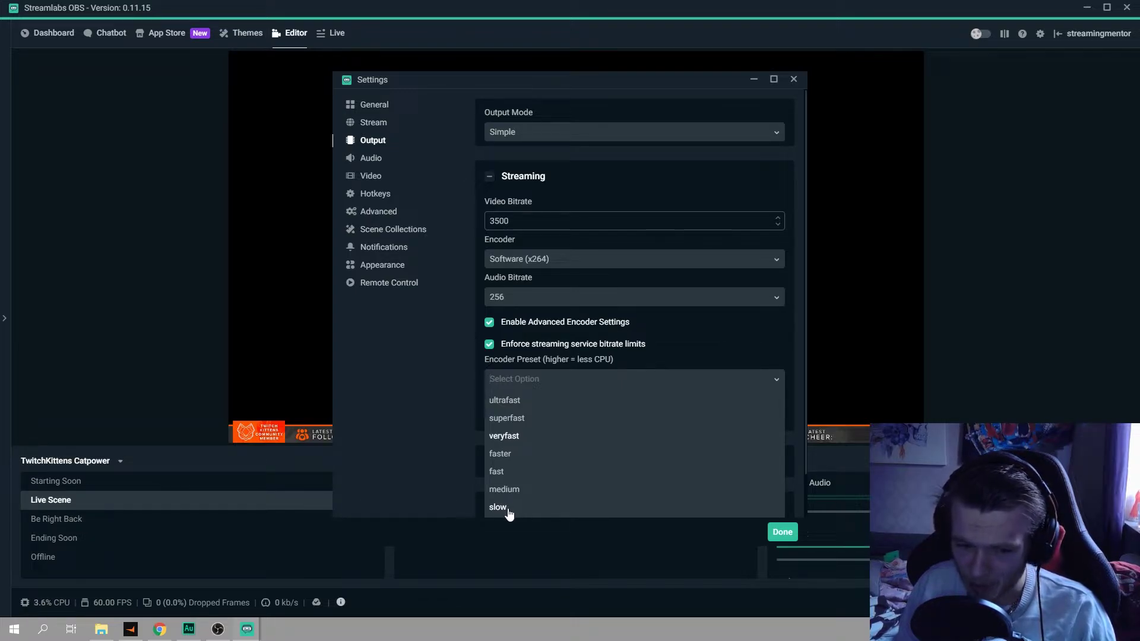
click(509, 439)
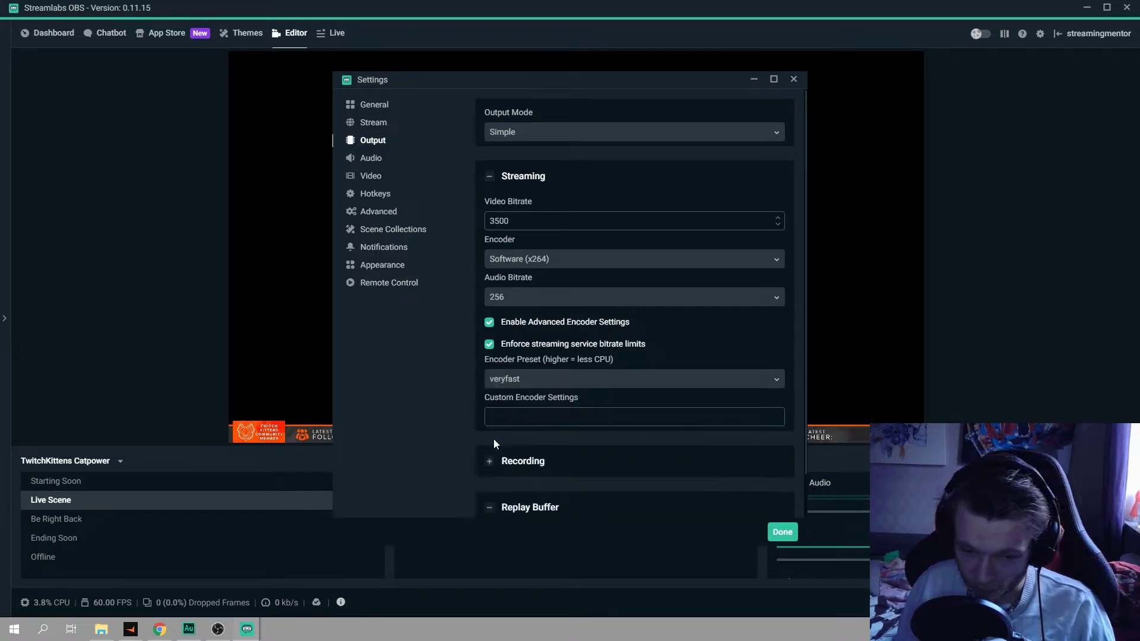
click(514, 386)
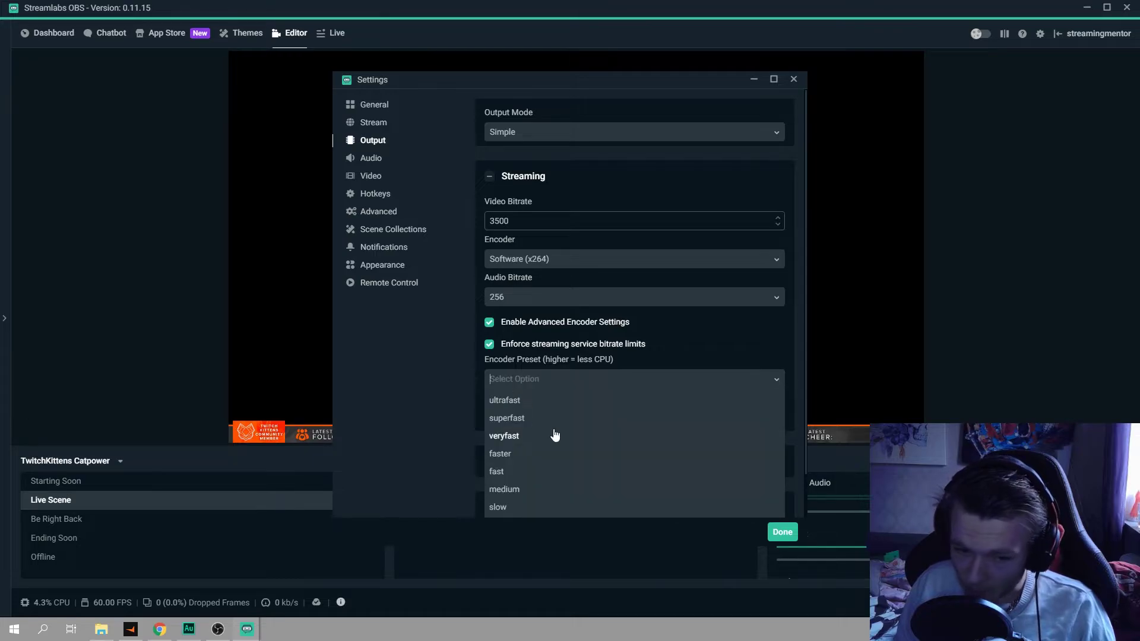
click(499, 440)
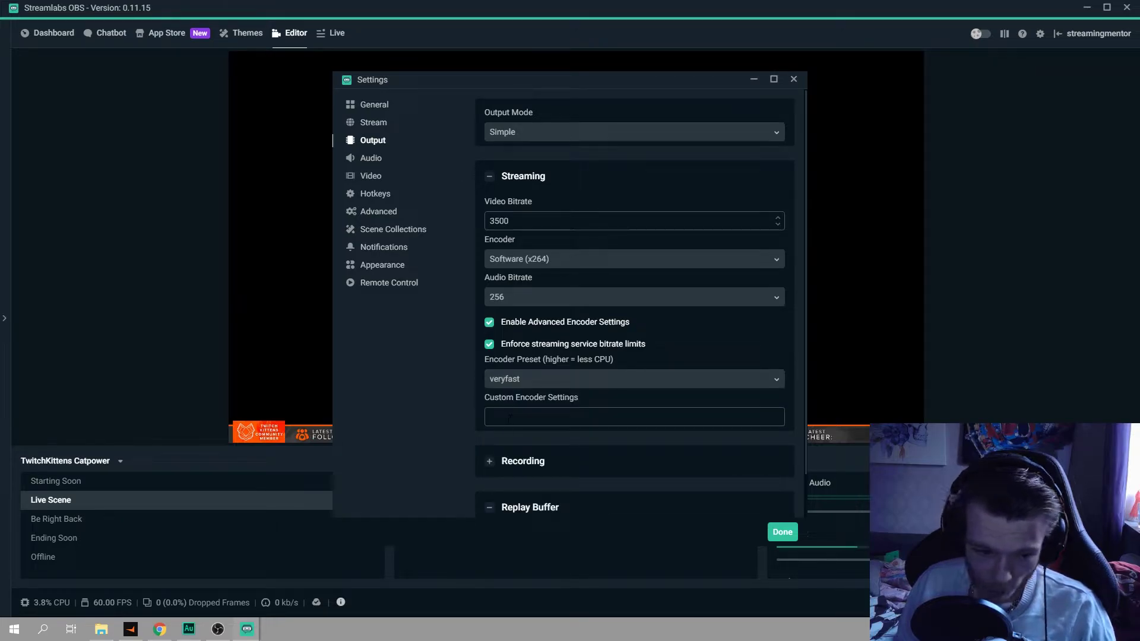
click(510, 418)
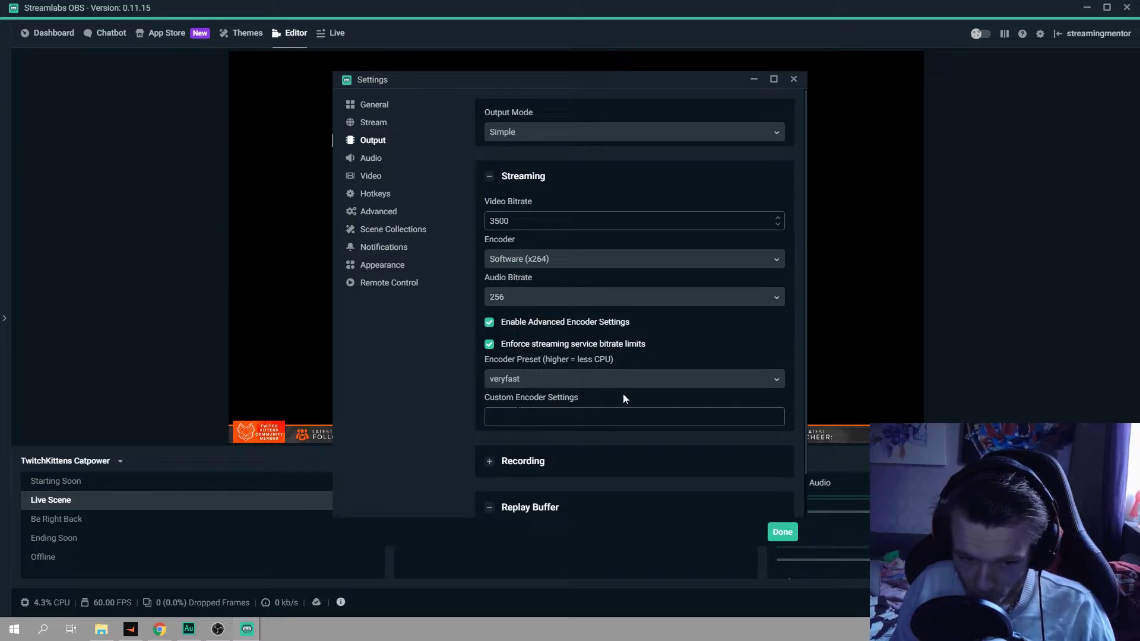
Review the audio devices and video settings, and choose Bicubic (Sharpened scaling, 16 samples) as the downscale filter
click(372, 159)
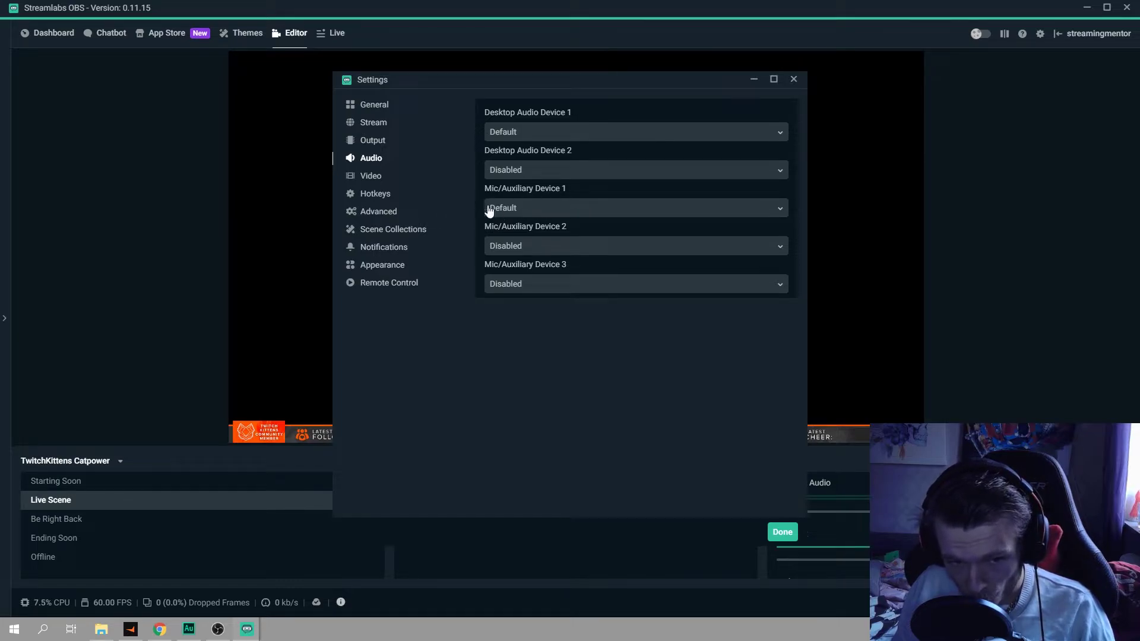
click(372, 176)
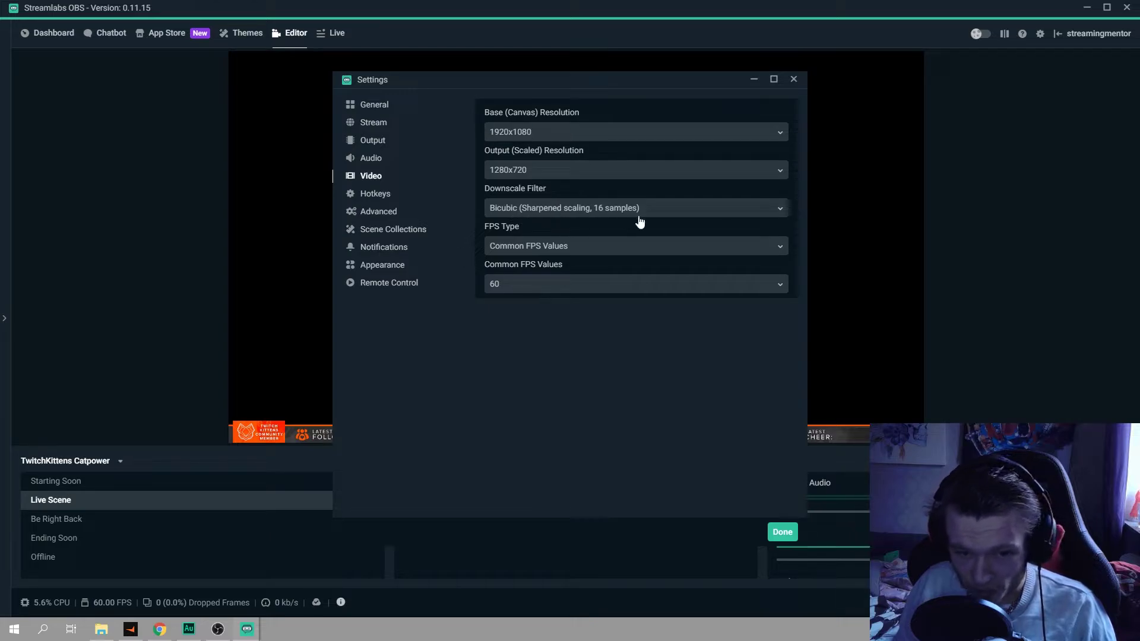
click(603, 215)
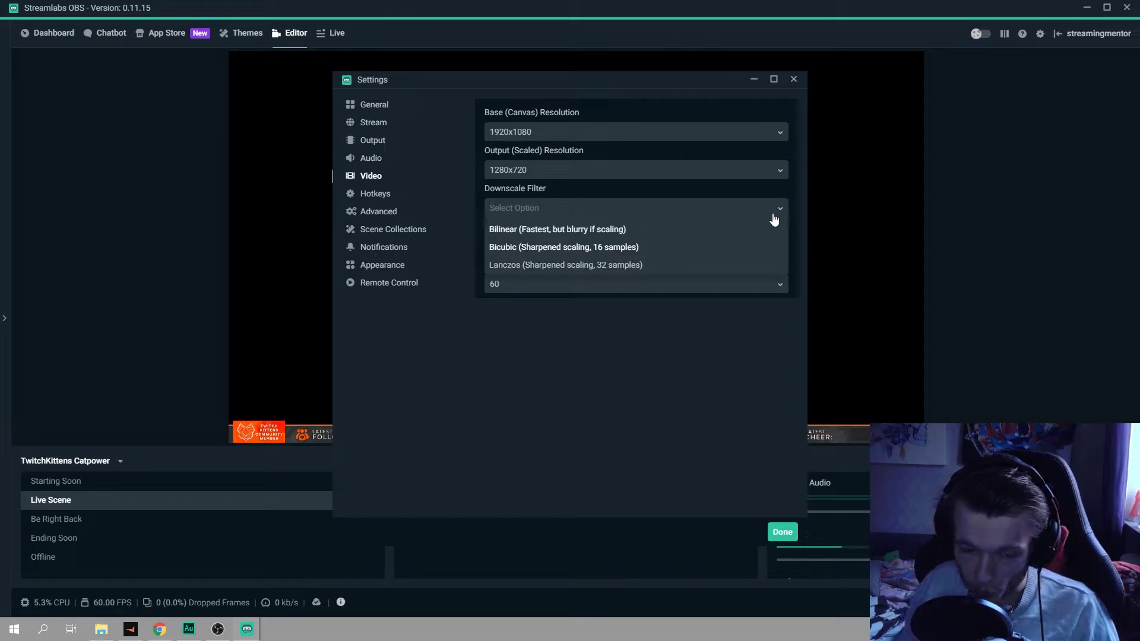
click(469, 196)
click(549, 209)
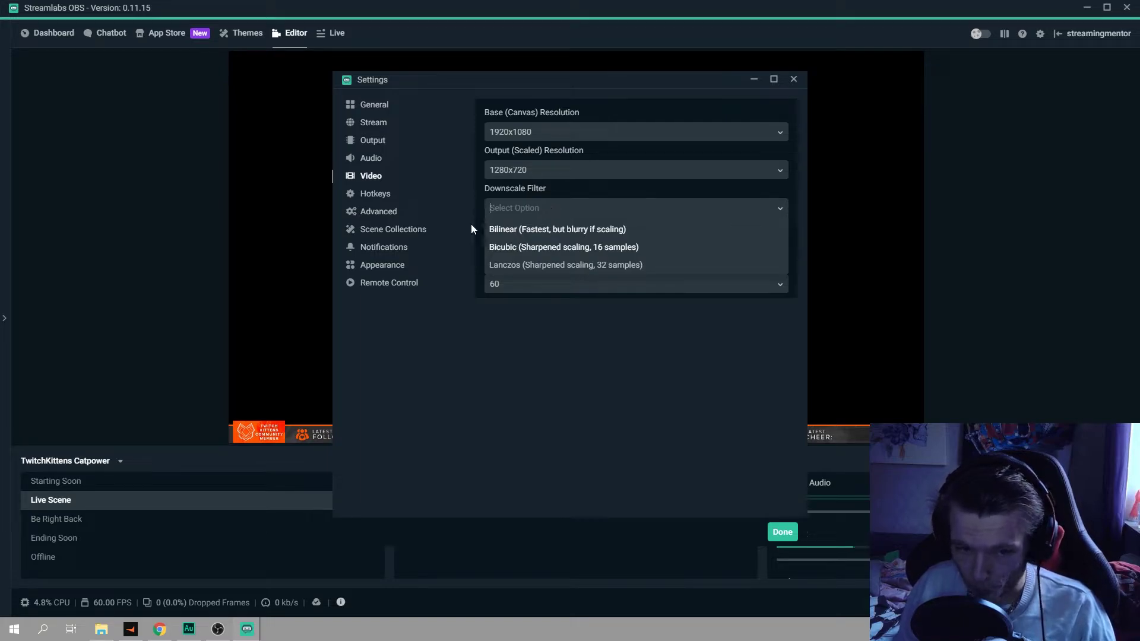
click(506, 247)
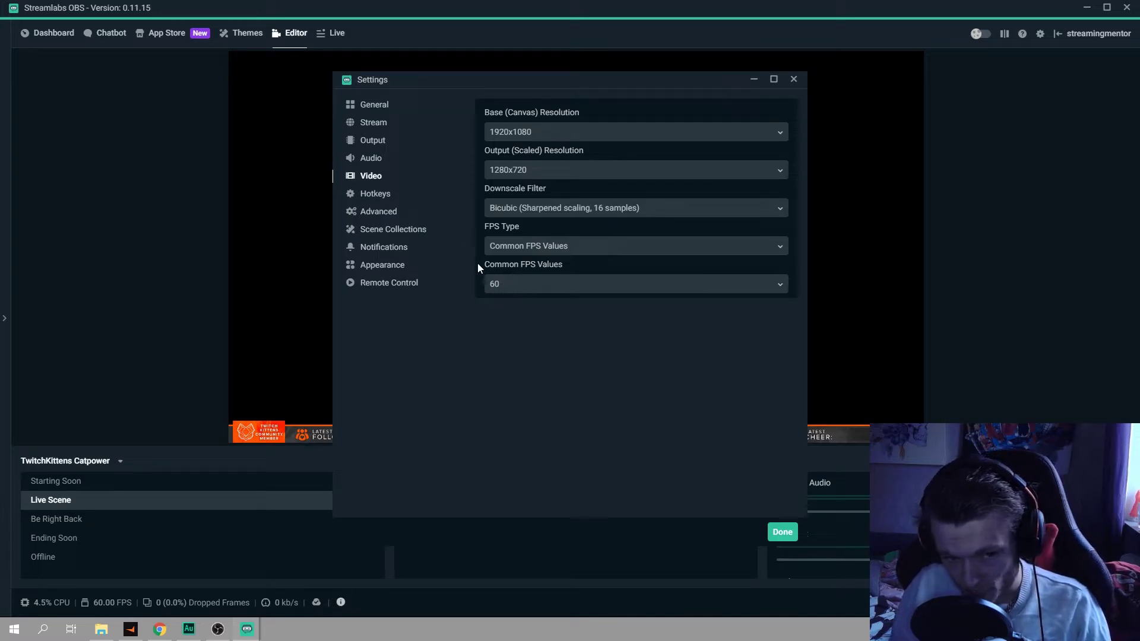
Look through the hotkey settings for streaming, recording and the individual scenes
click(383, 199)
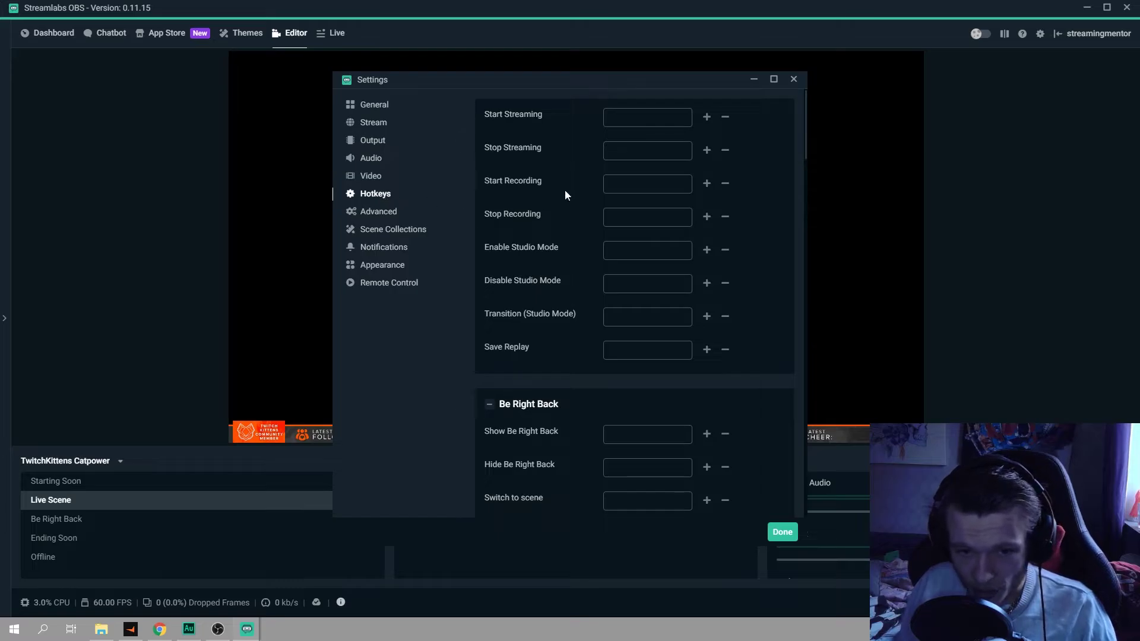
scroll(597, 336, down, 15)
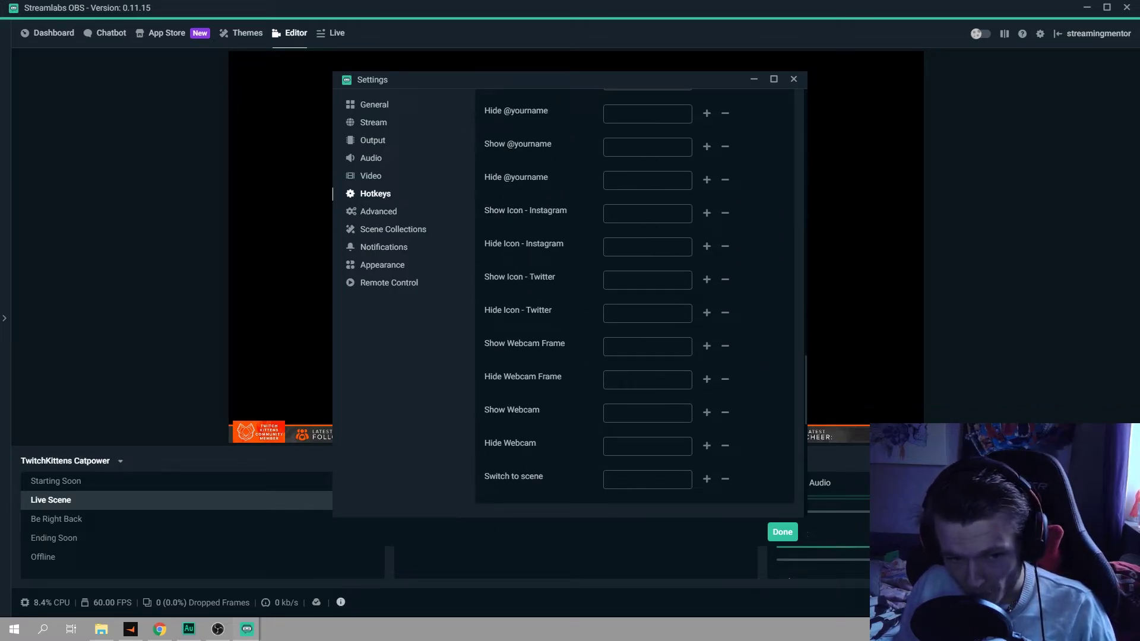
scroll(563, 320, up, 8)
scroll(564, 343, up, 10)
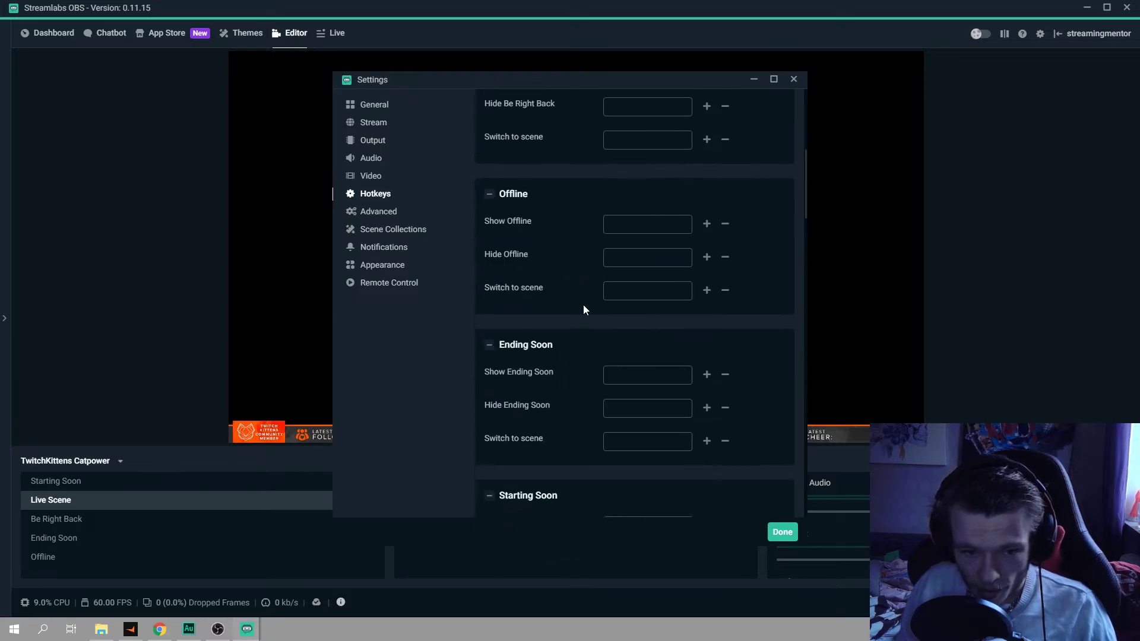
scroll(611, 231, up, 2)
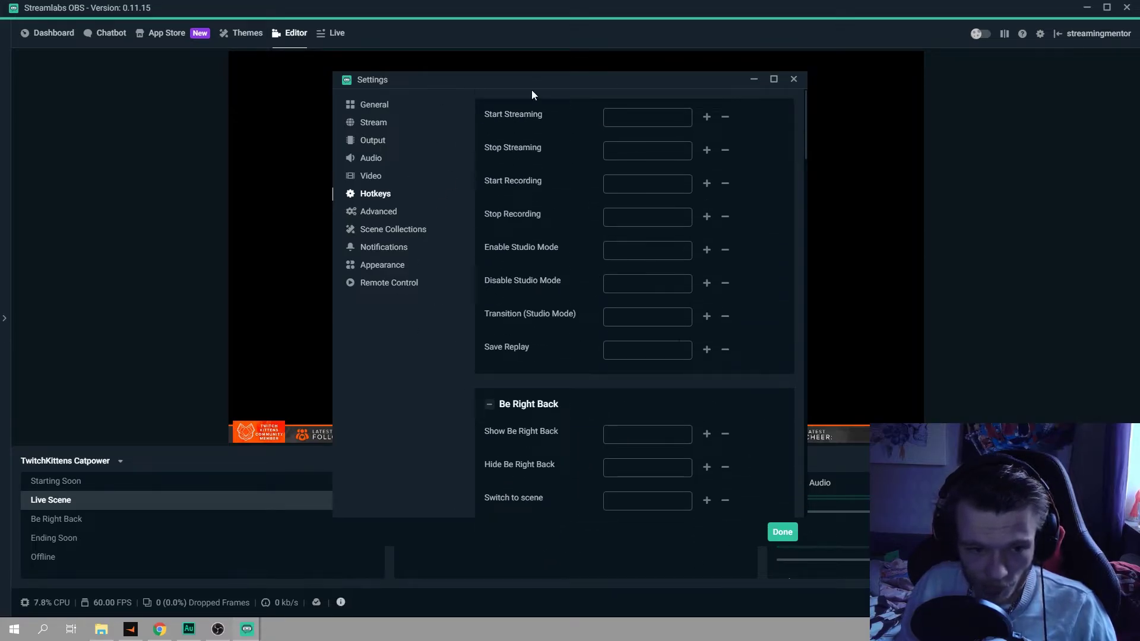
scroll(522, 231, down, 10)
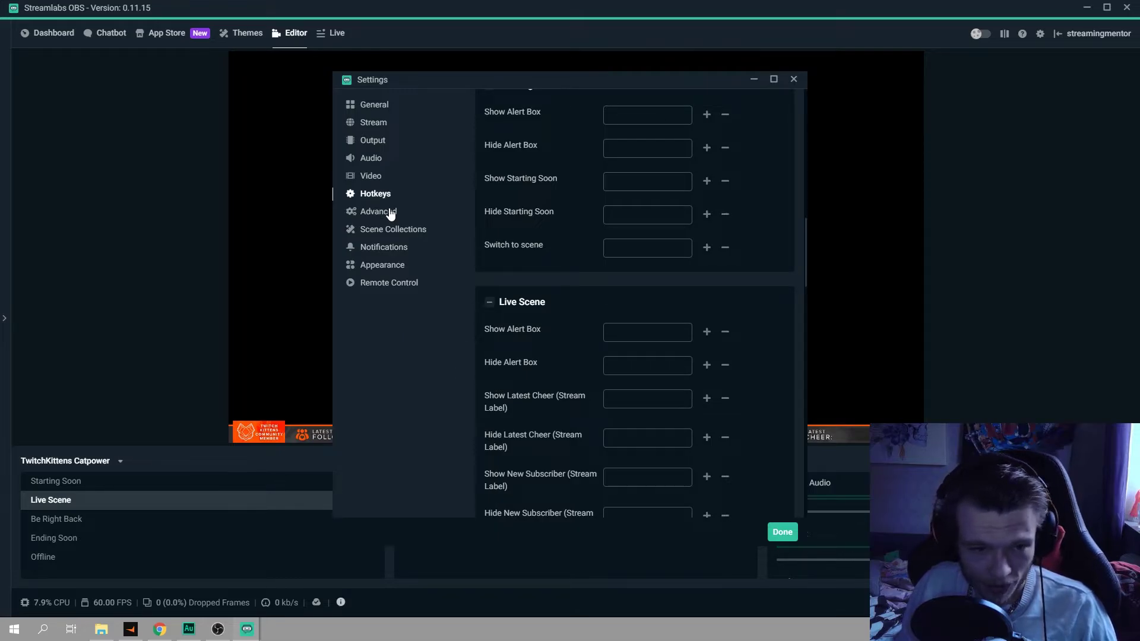
Set the YUV color range to Full in the advanced video settings
click(389, 213)
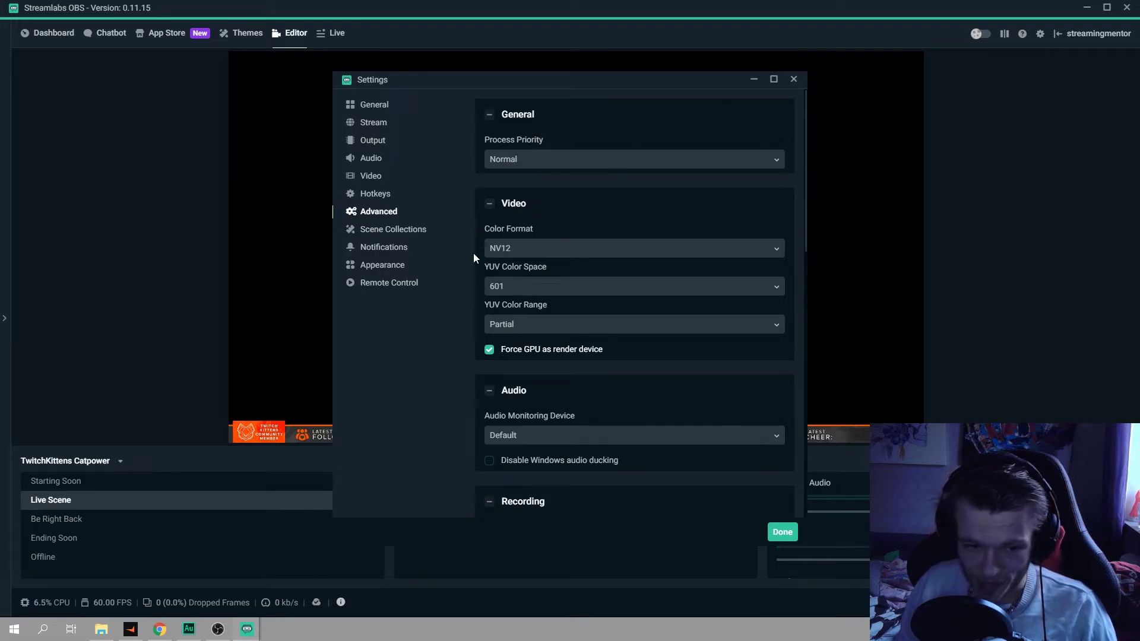
scroll(623, 336, down, 3)
click(520, 146)
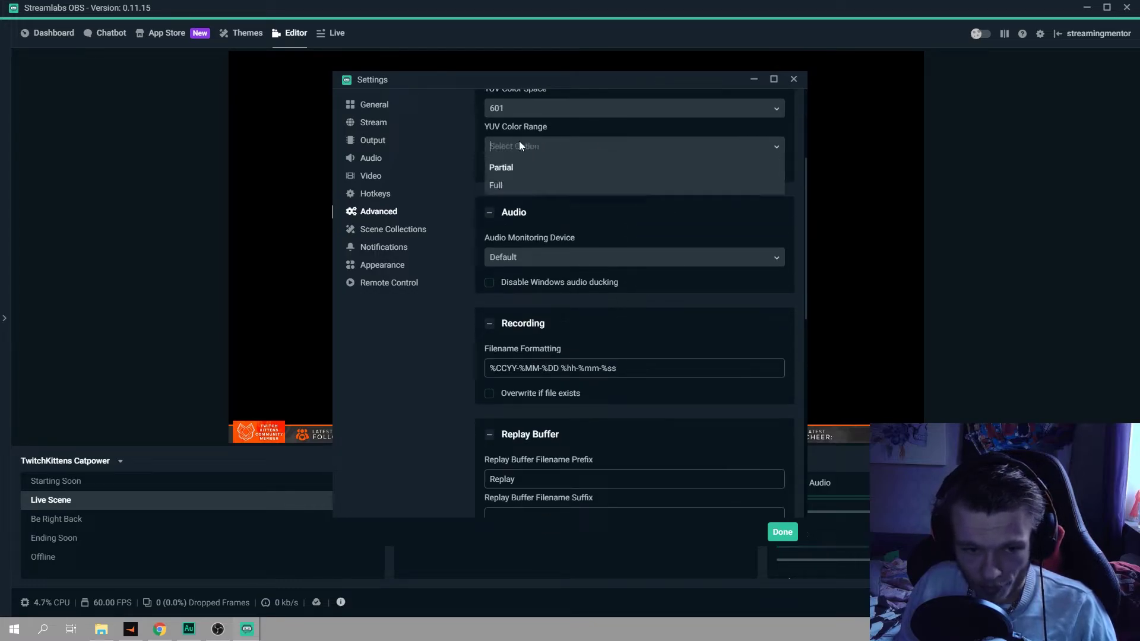
click(509, 185)
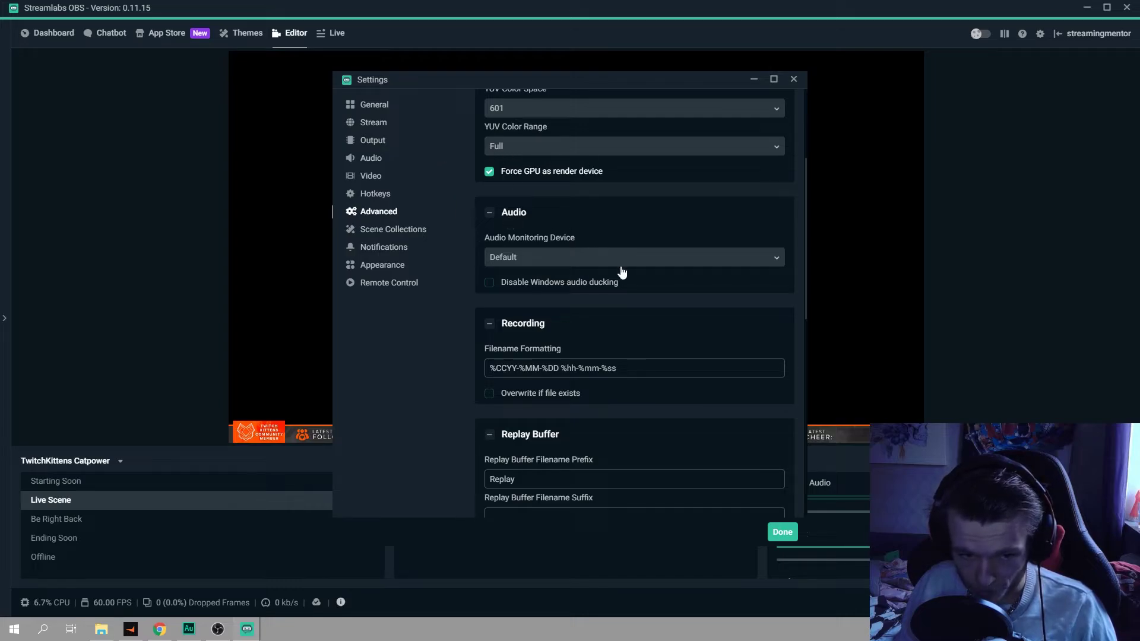
Review the advanced audio, recording, replay buffer, stream delay and reconnect settings, and collapse the Network and Sources sections
scroll(618, 270, up, 1)
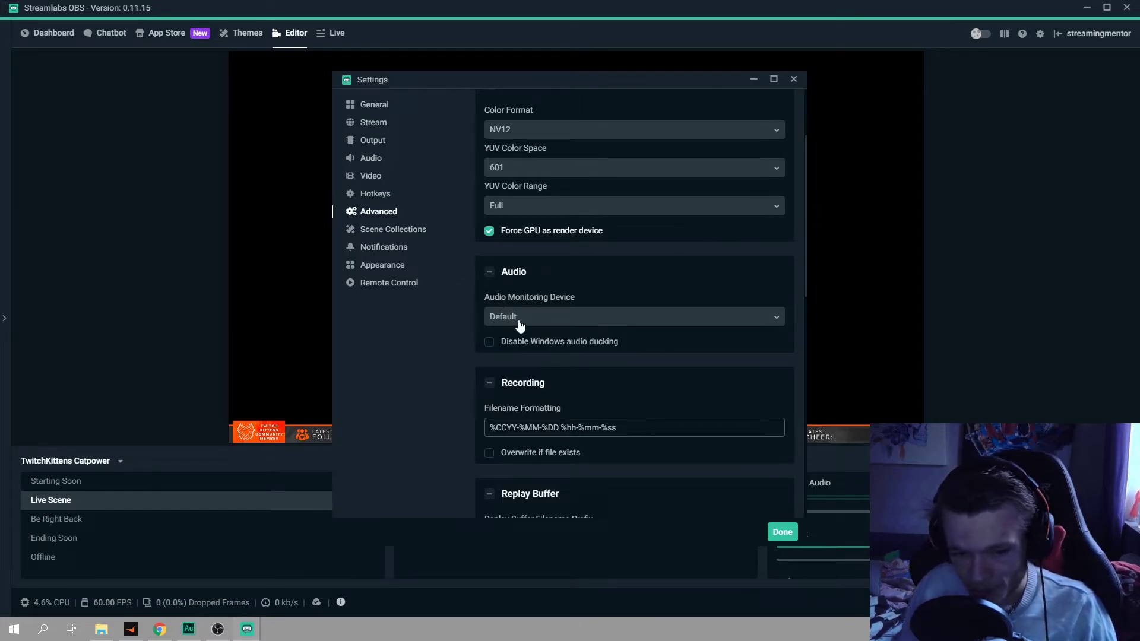
scroll(572, 332, down, 5)
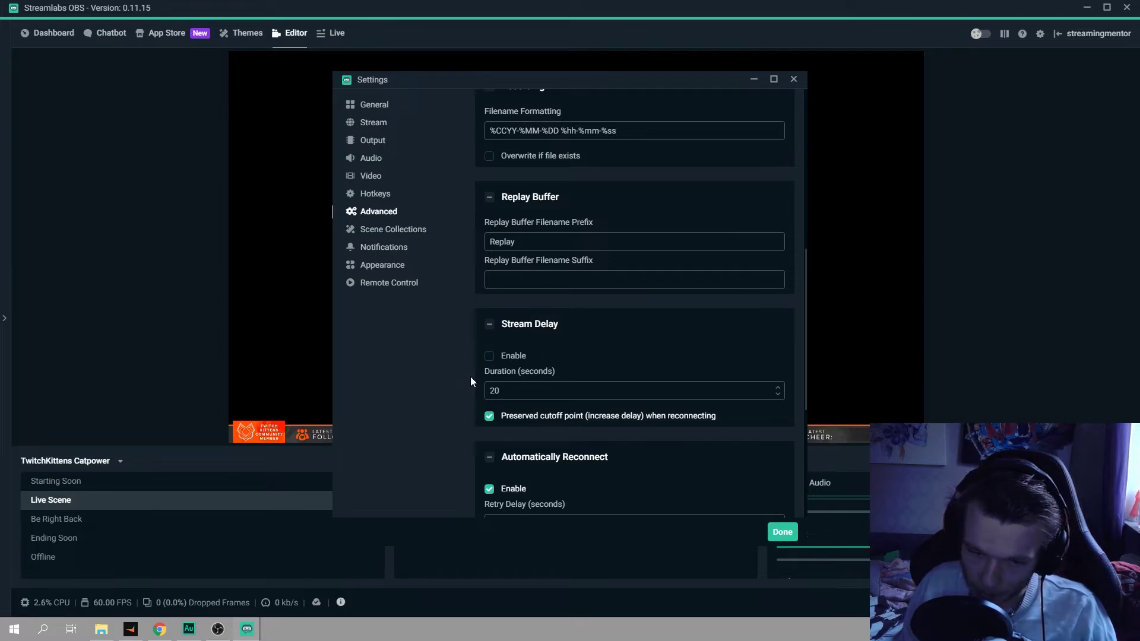
scroll(614, 378, down, 2)
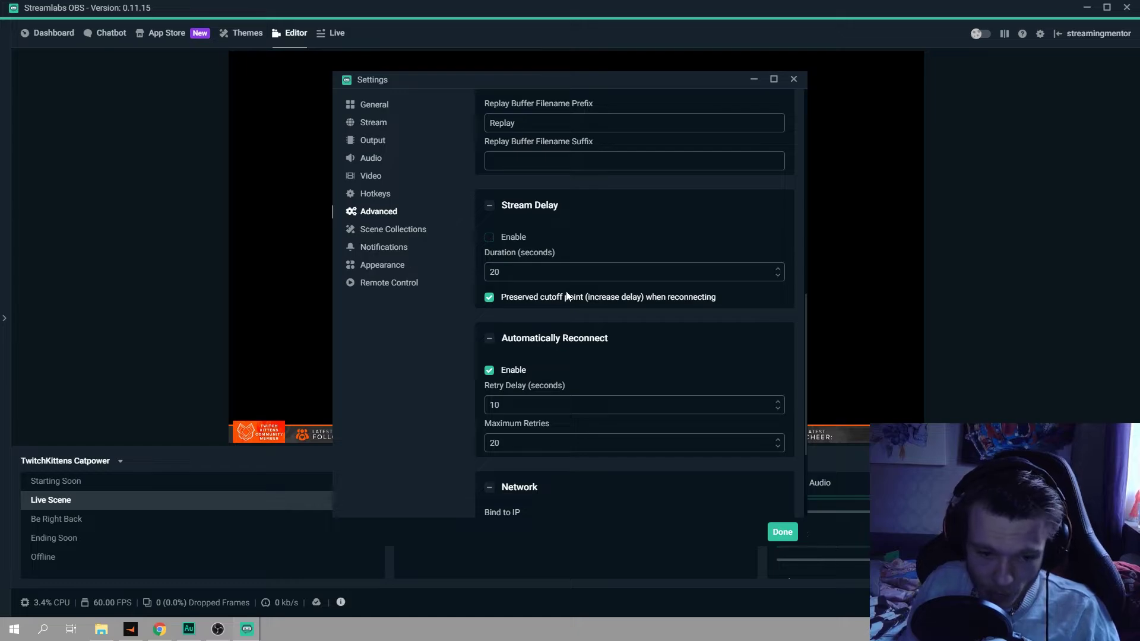
scroll(567, 296, down, 1)
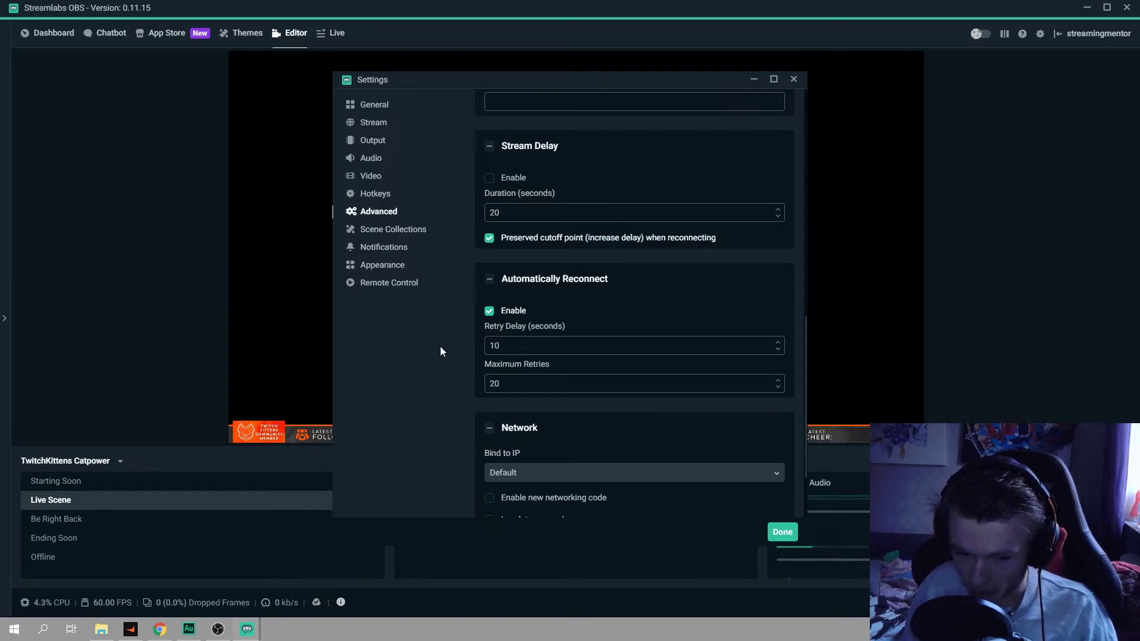
scroll(668, 444, down, 2)
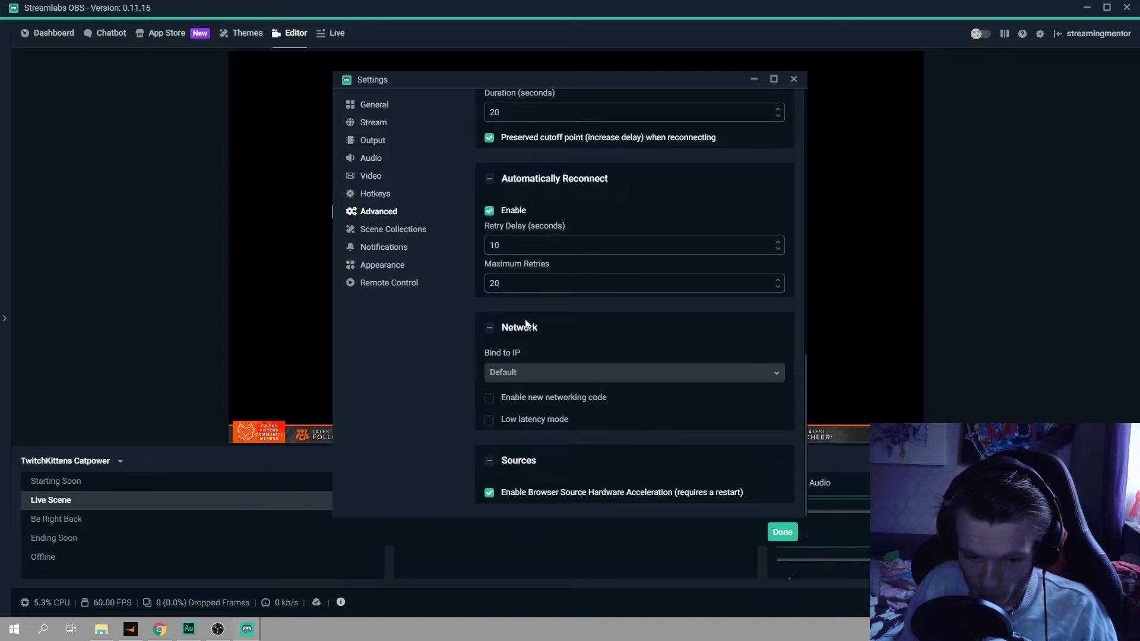
click(491, 330)
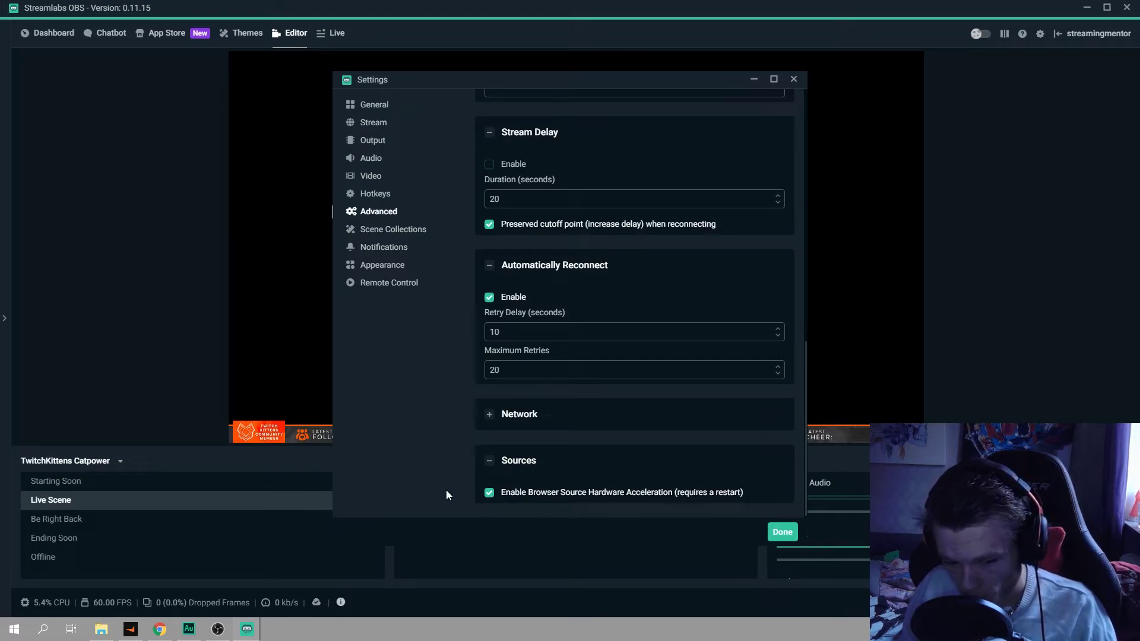
click(491, 463)
Review the scene collection and notification settings, bringing the settings window back into view
click(423, 230)
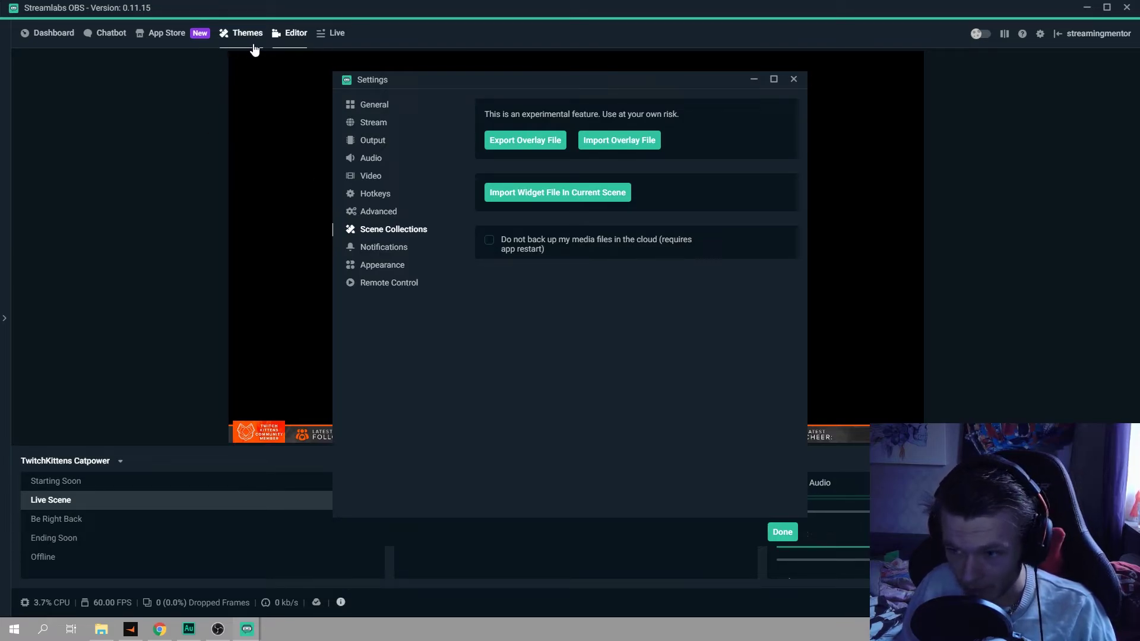
click(395, 248)
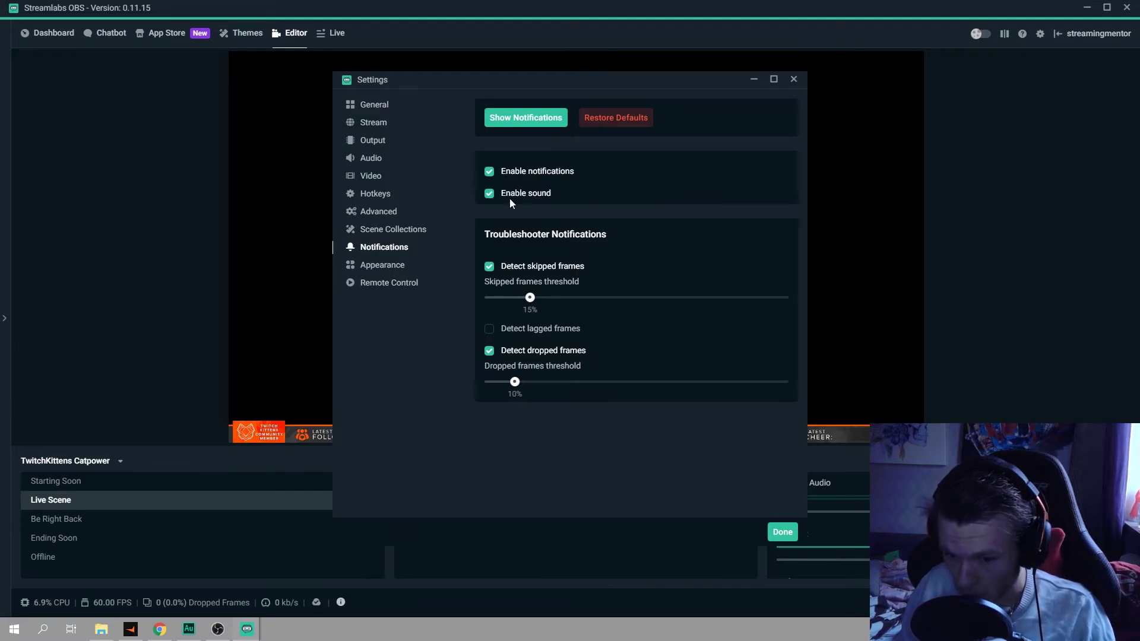
click(783, 532)
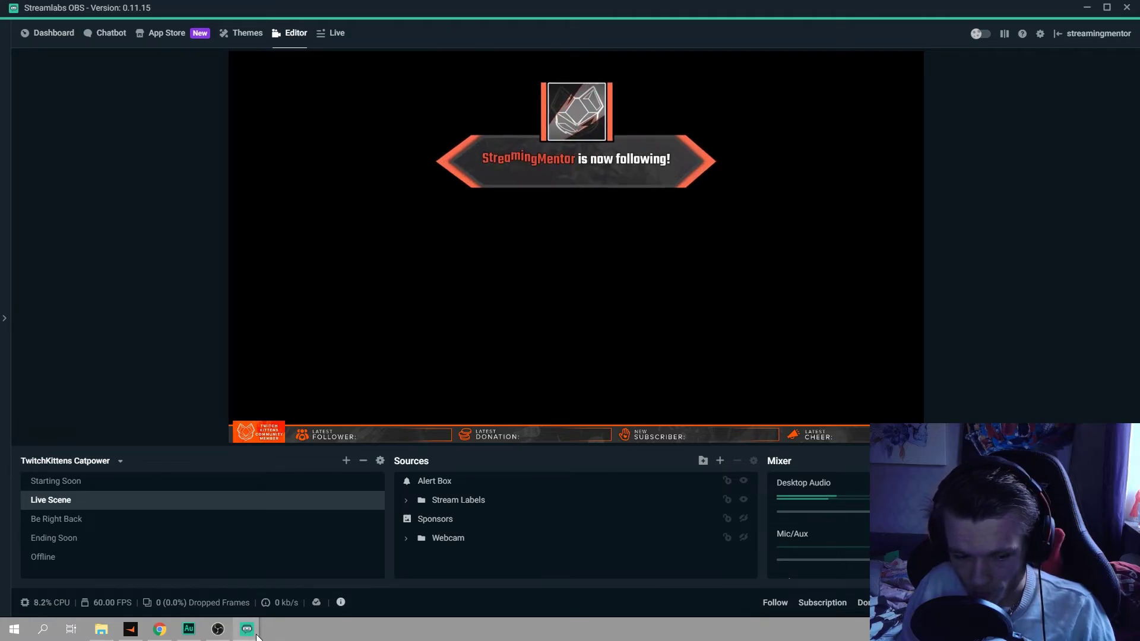
mouse_move(247, 628)
click(312, 571)
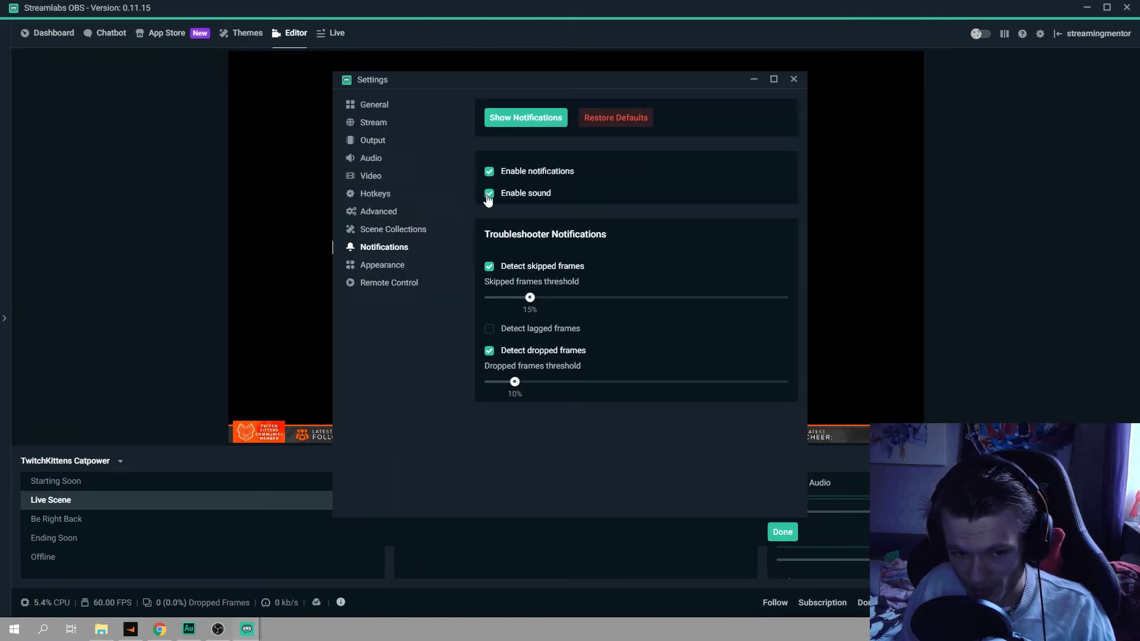
Enable FrankerFaceZ emotes for Twitch in the appearance settings
click(403, 266)
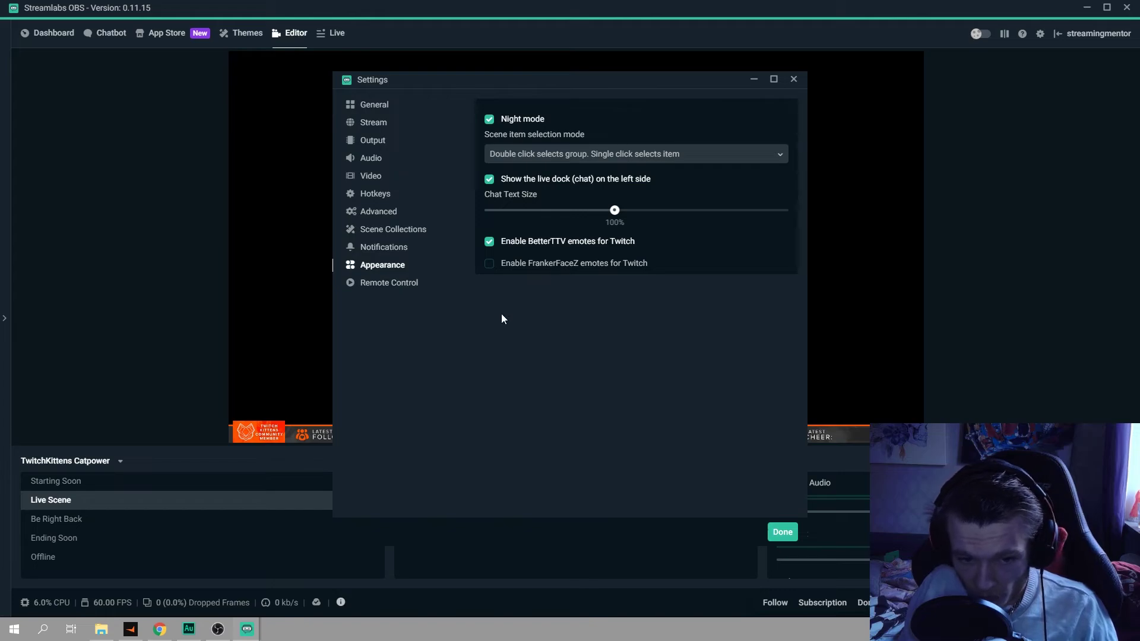
click(489, 263)
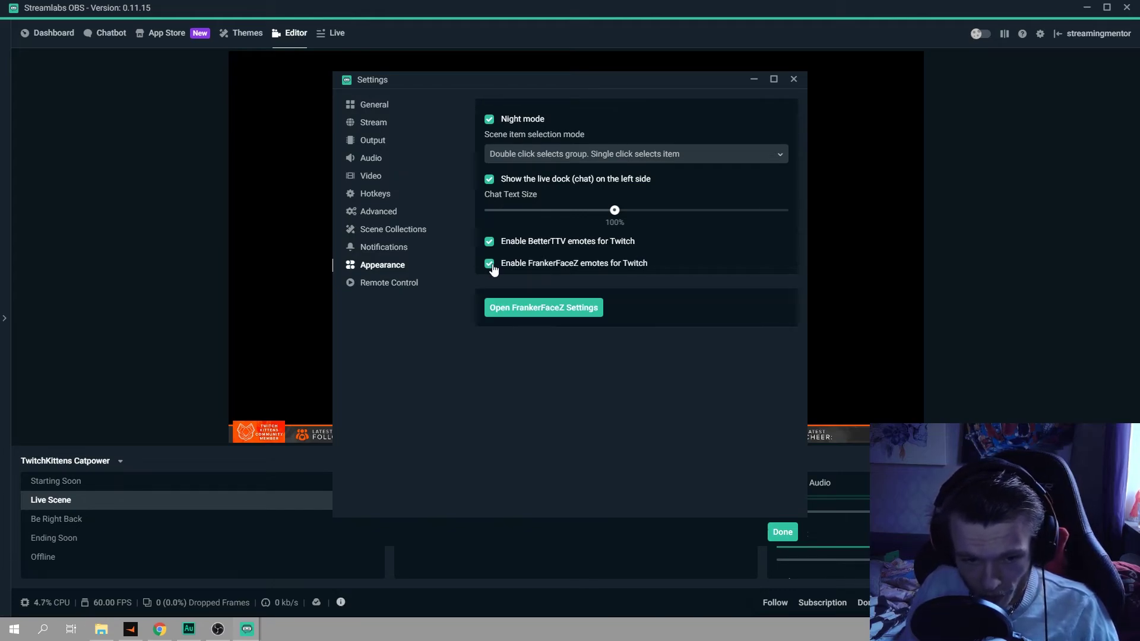
Disable FrankerFaceZ emotes for Twitch, then review the remote control and general settings and close the settings window
click(490, 265)
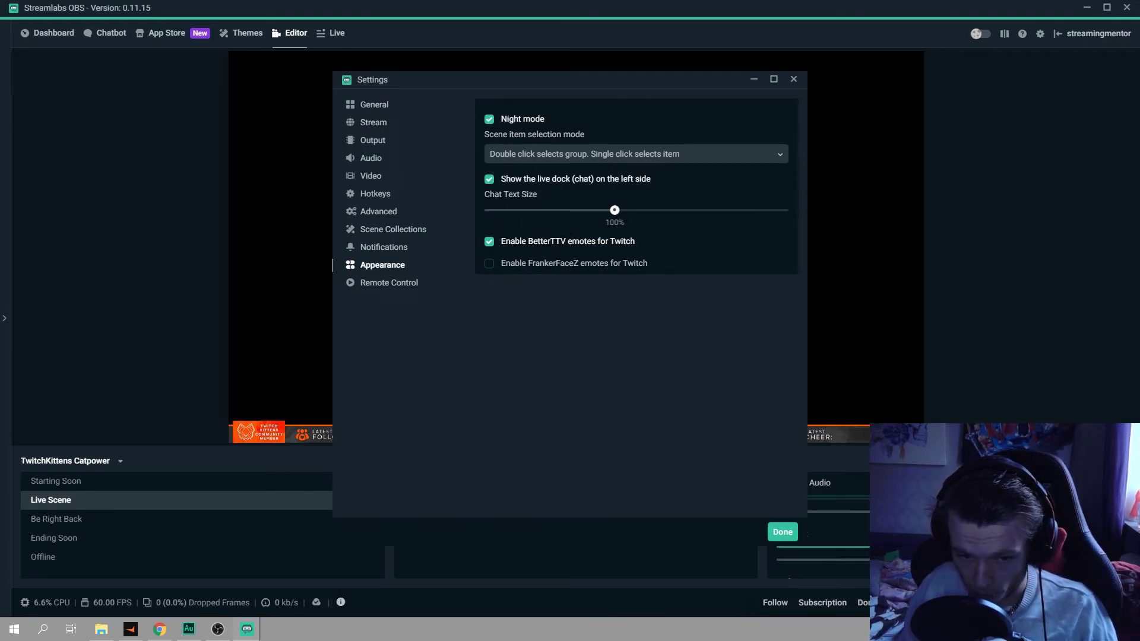
click(399, 284)
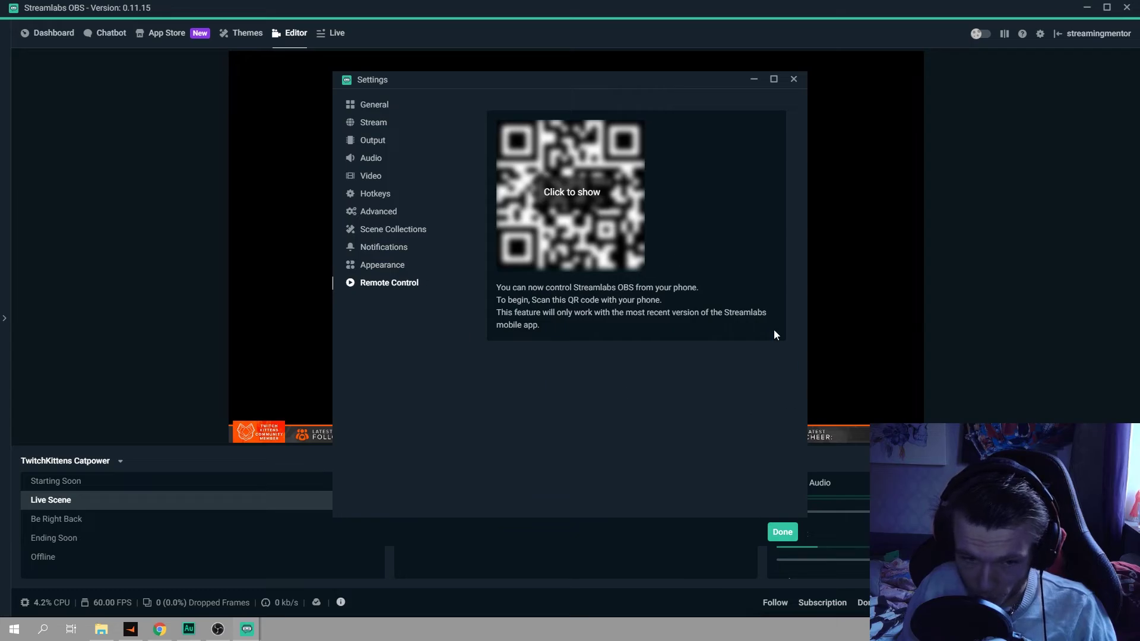
click(385, 108)
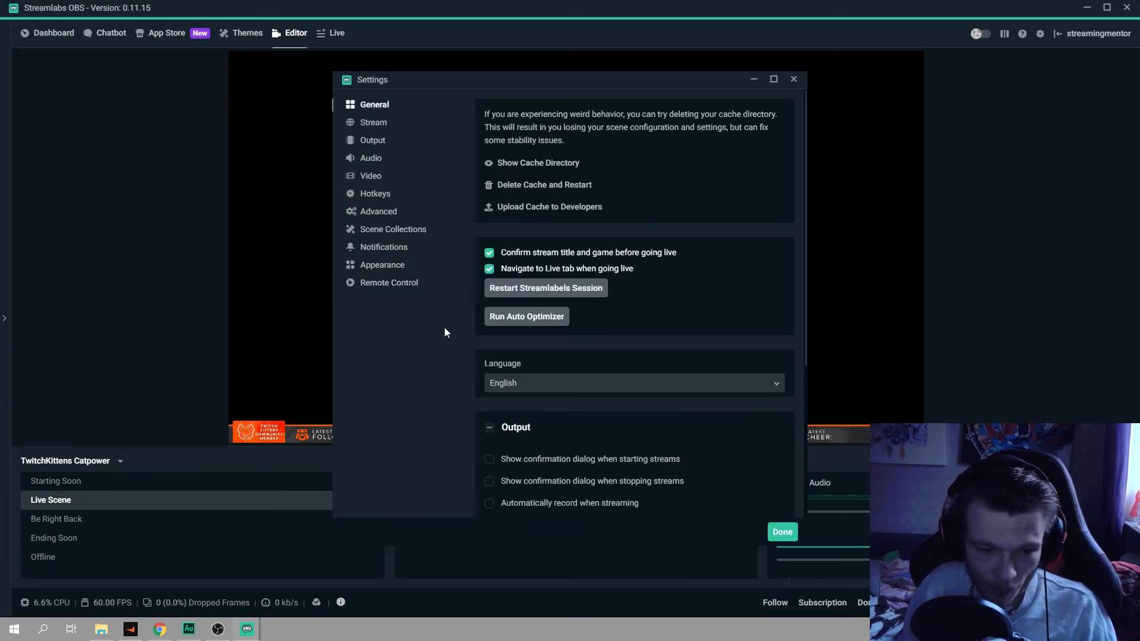
scroll(485, 368, down, 4)
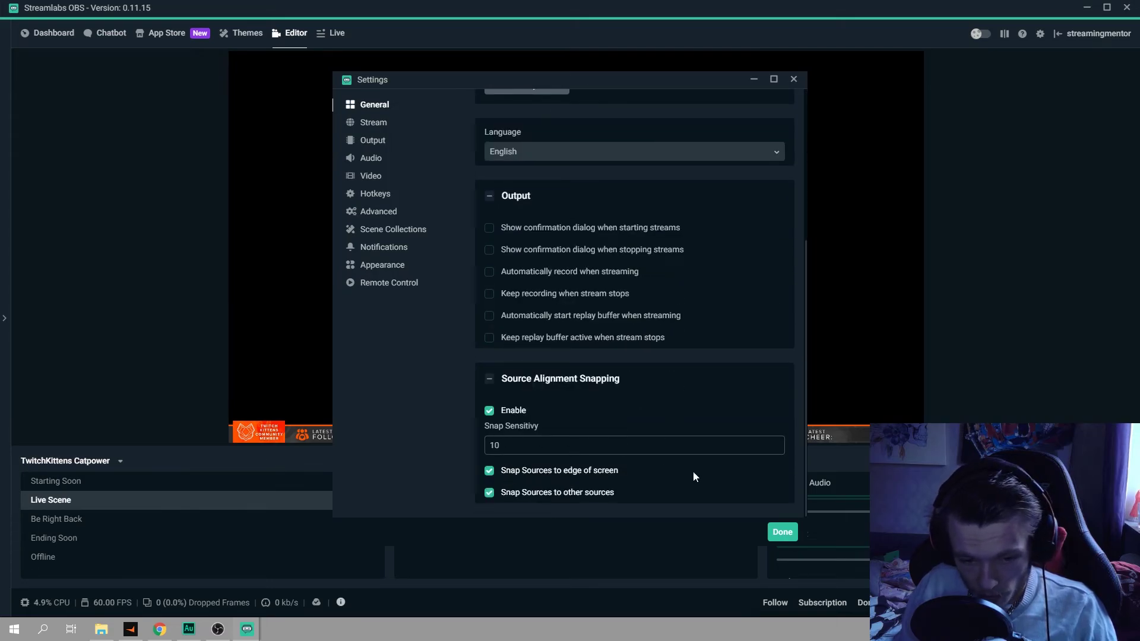
click(783, 531)
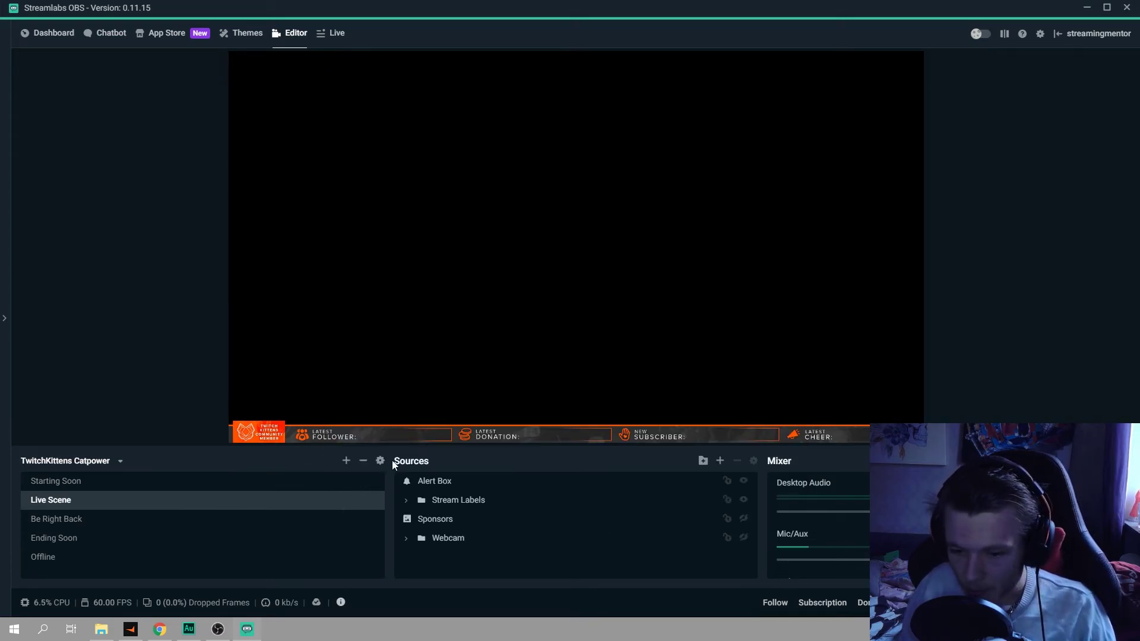
Select Europe: Sweden, Stockholm as the Twitch server in the stream settings and close the settings window
click(1040, 34)
click(380, 121)
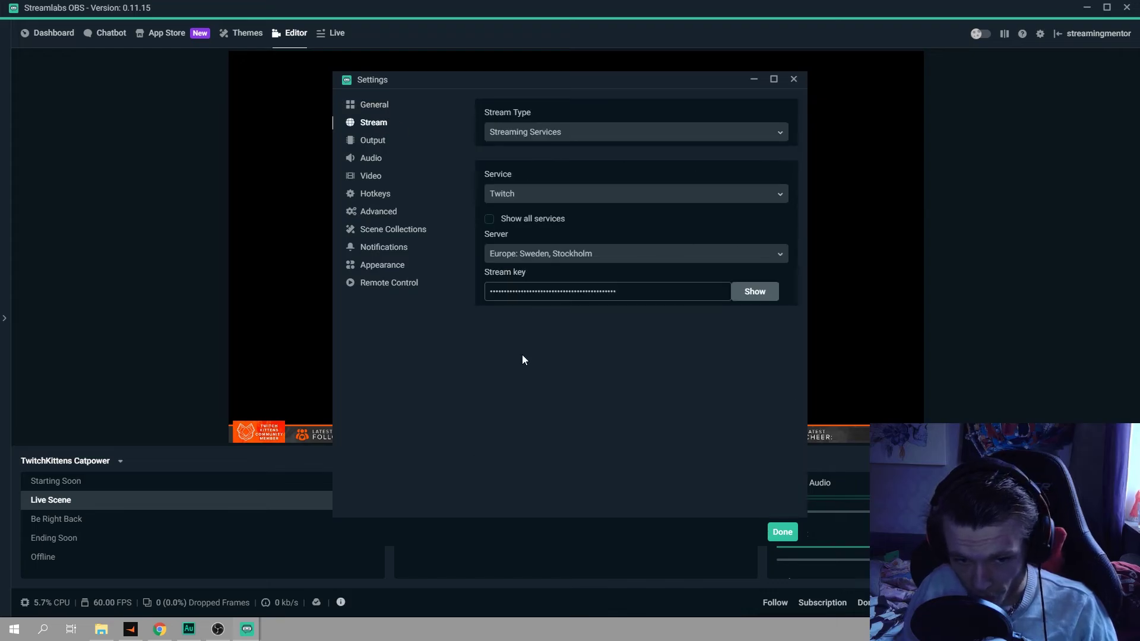
click(538, 255)
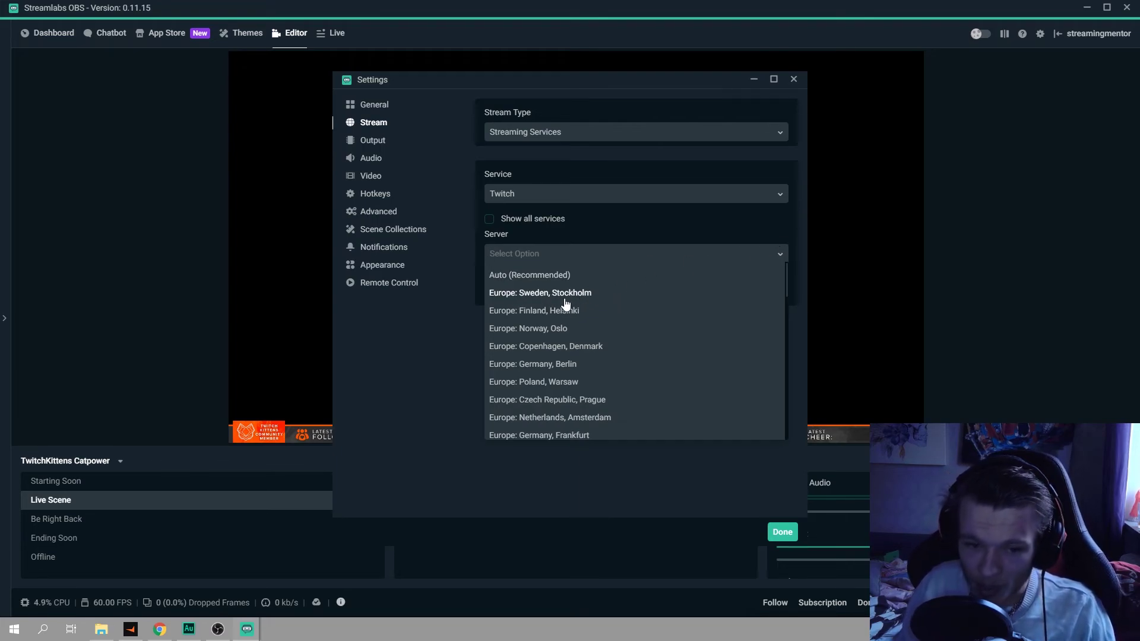
click(497, 292)
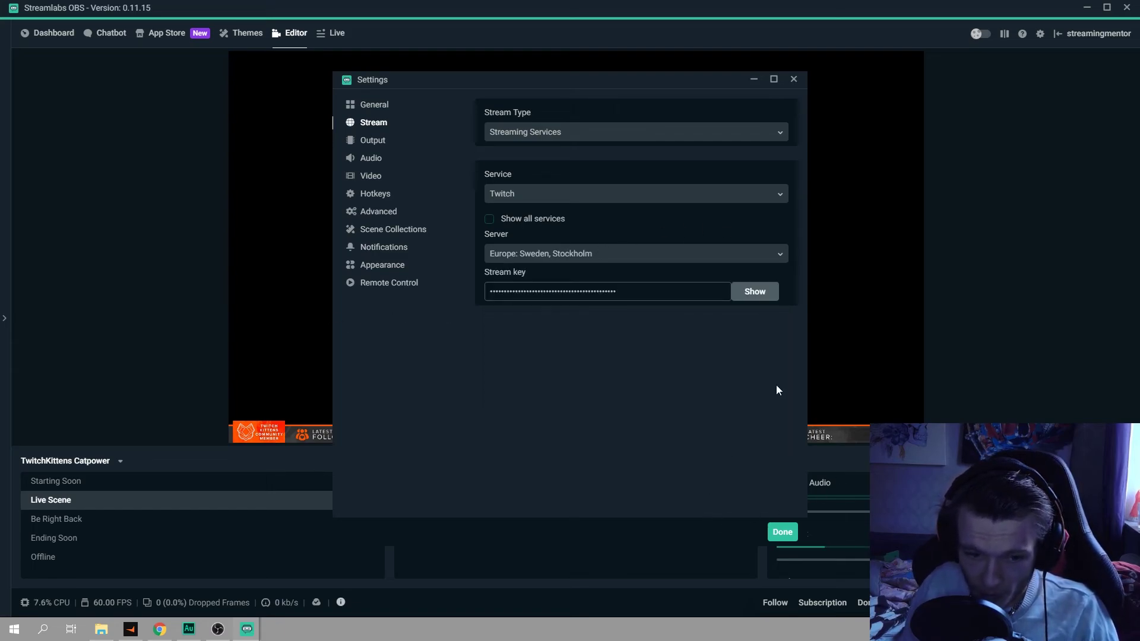
click(782, 533)
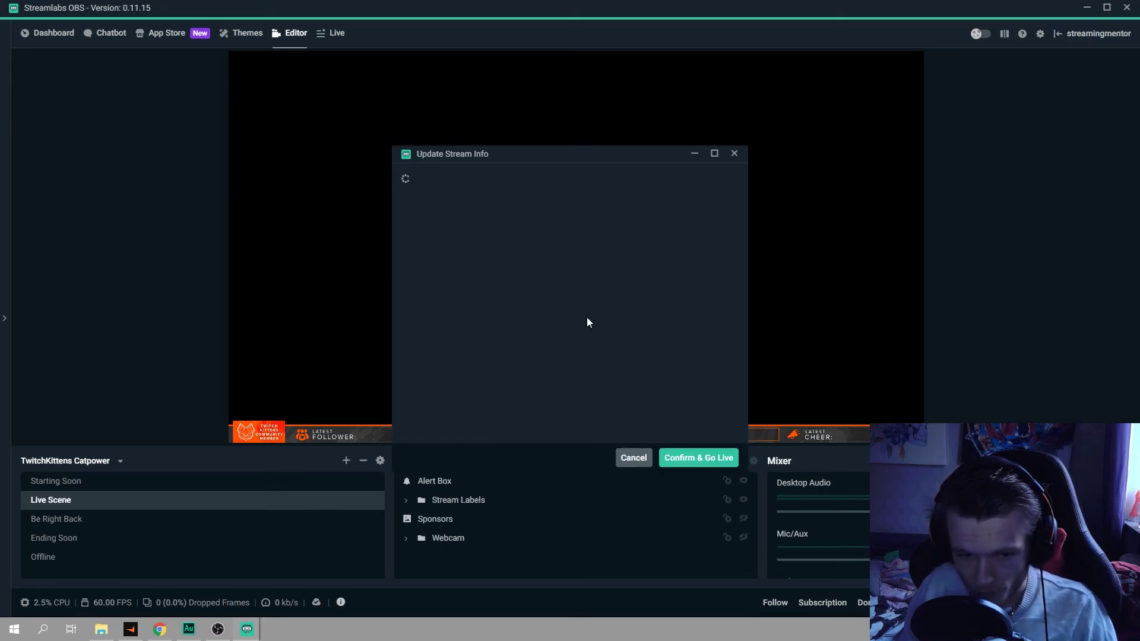
Confirm the Apex Legends stream information and go live
click(705, 456)
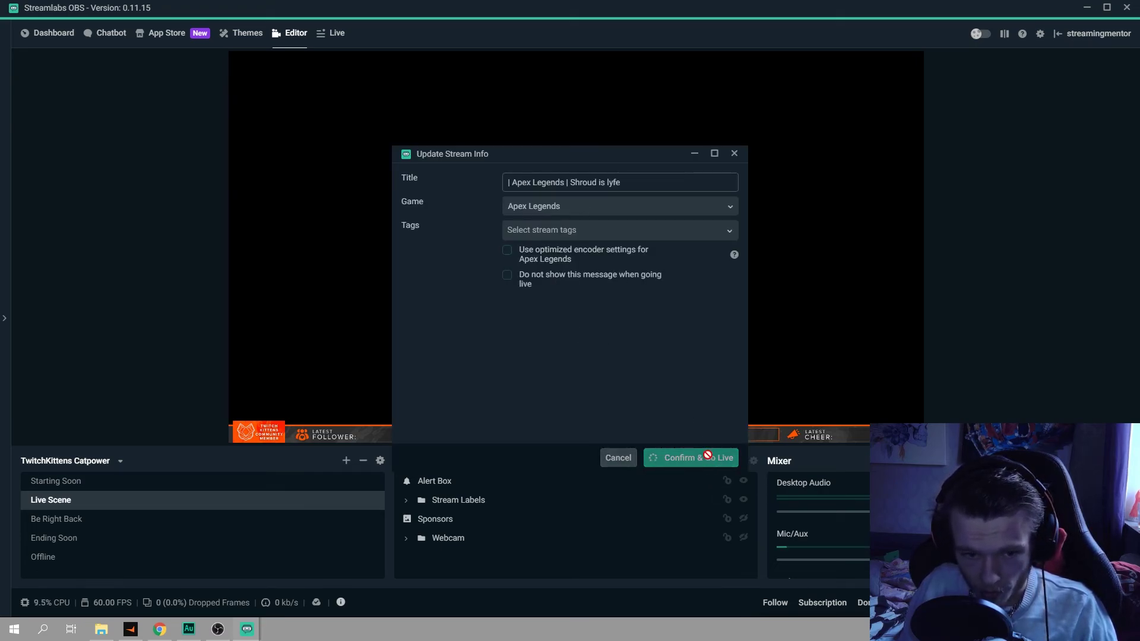
Switch to Chrome, open twitch.tv/streamingmentor in a new tab and start playing the stream
click(167, 630)
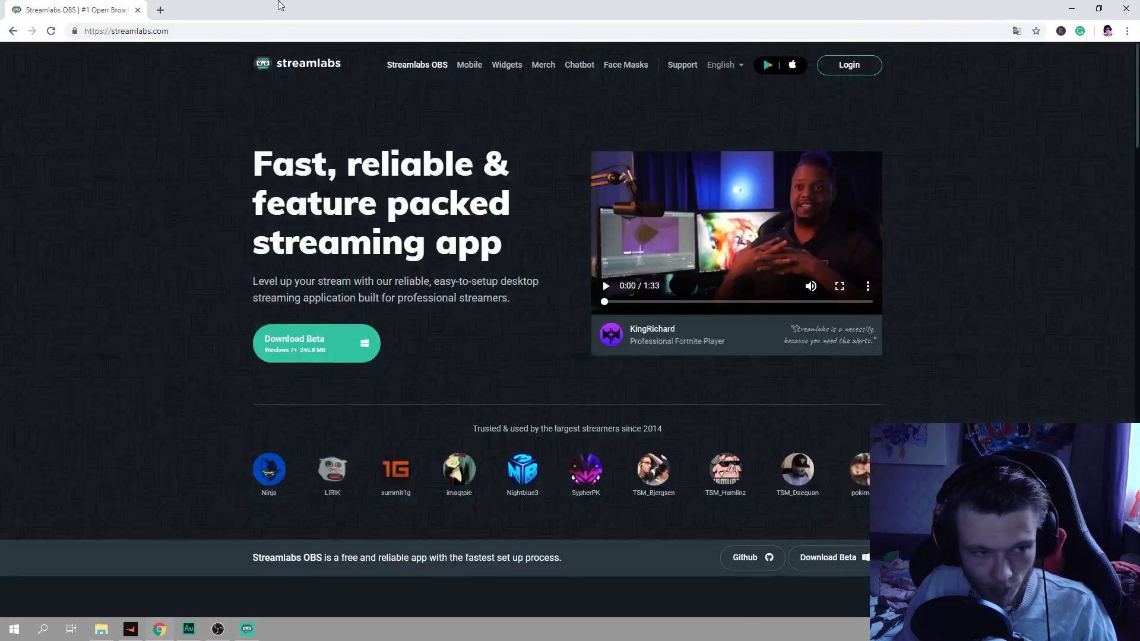
click(161, 10)
text(tw)
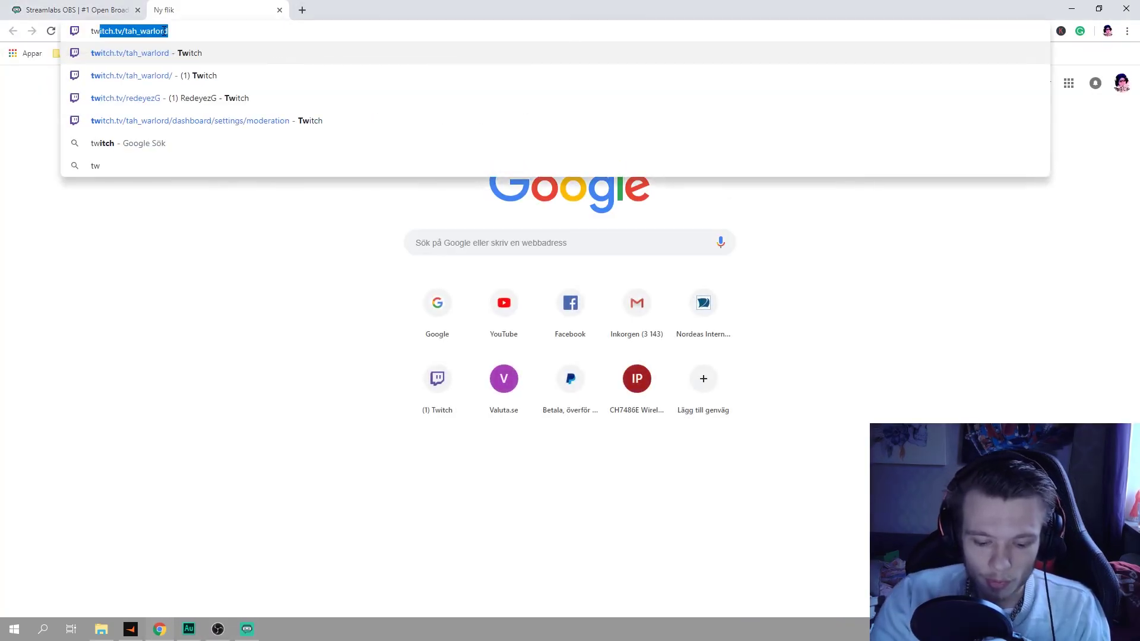
text(itch.tv/)
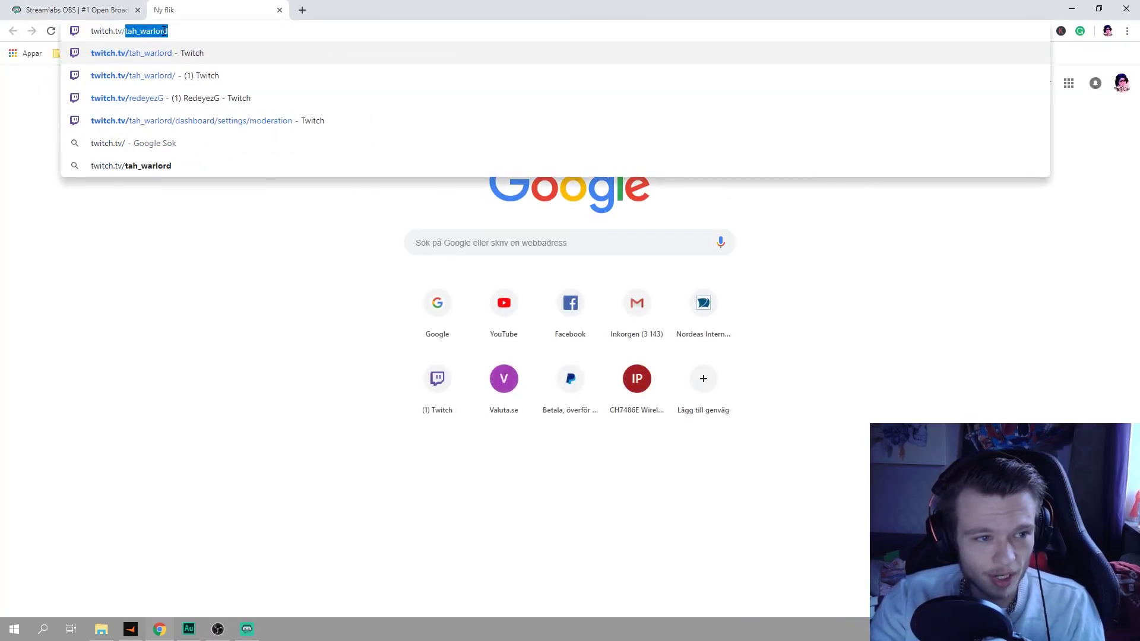
text(streamingmentor)
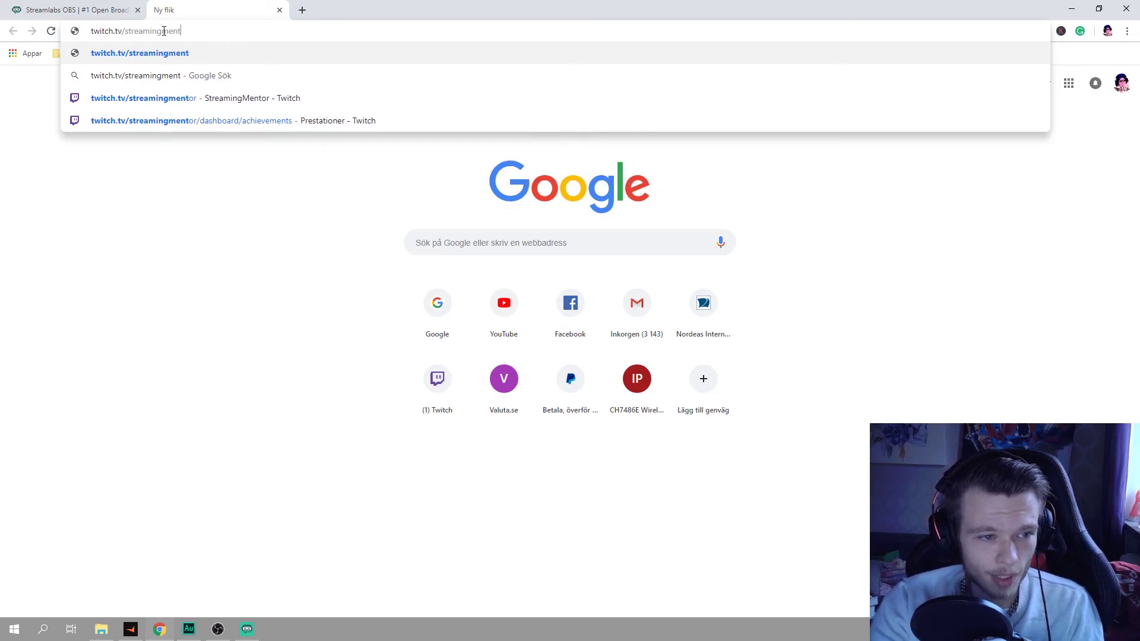
key(Return)
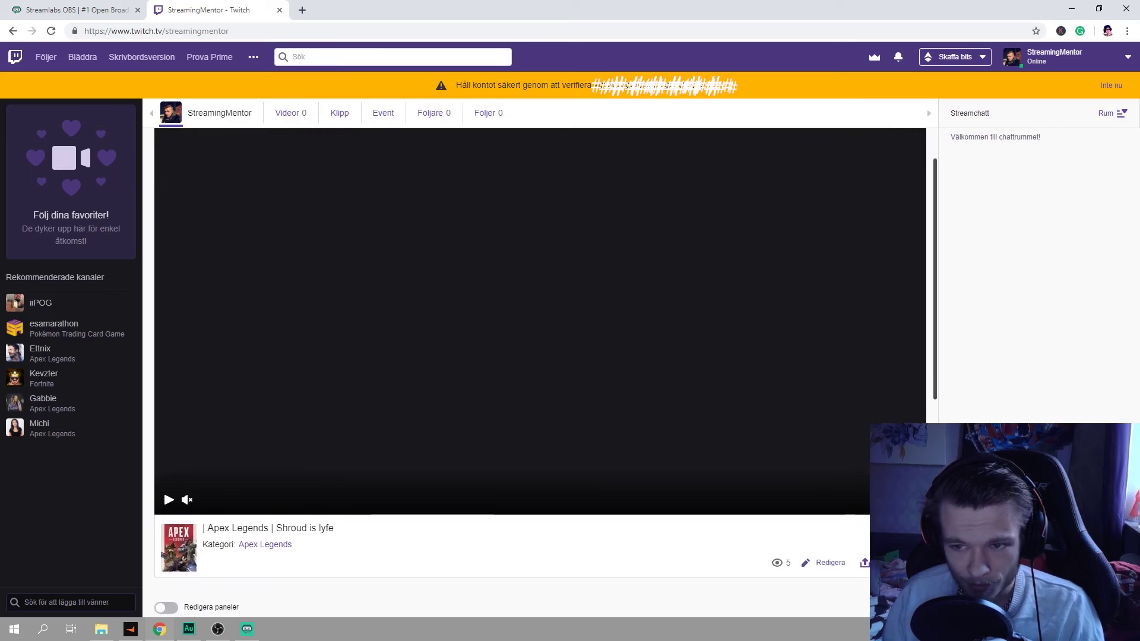
click(572, 267)
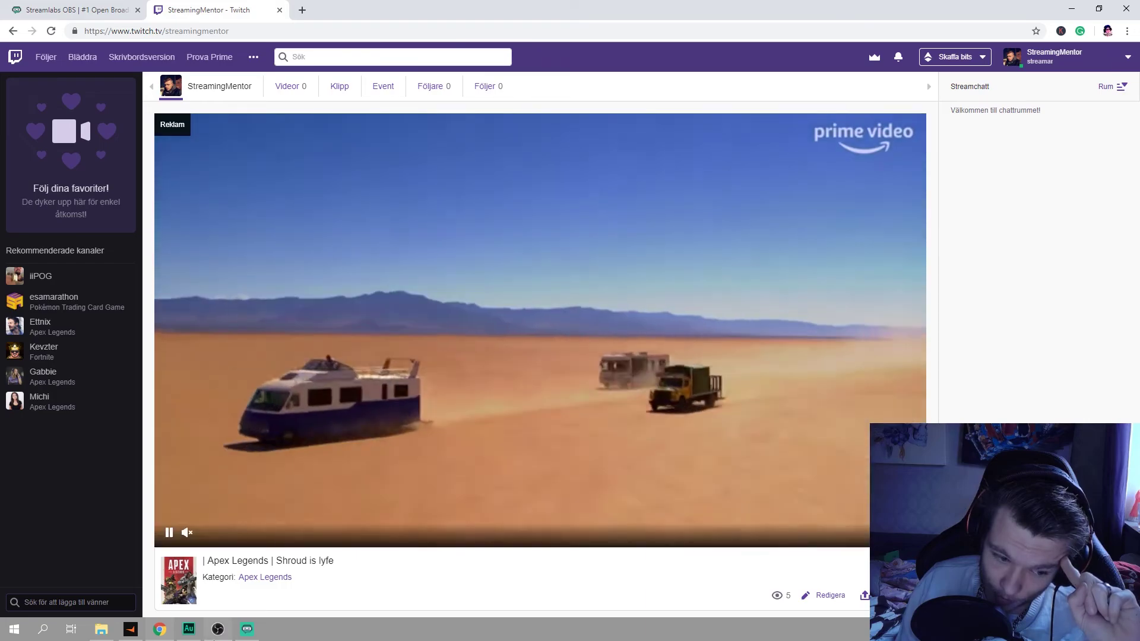
Switch back to Streamlabs OBS, enlarge the recent events area and widen the chat dock in the live view
click(247, 630)
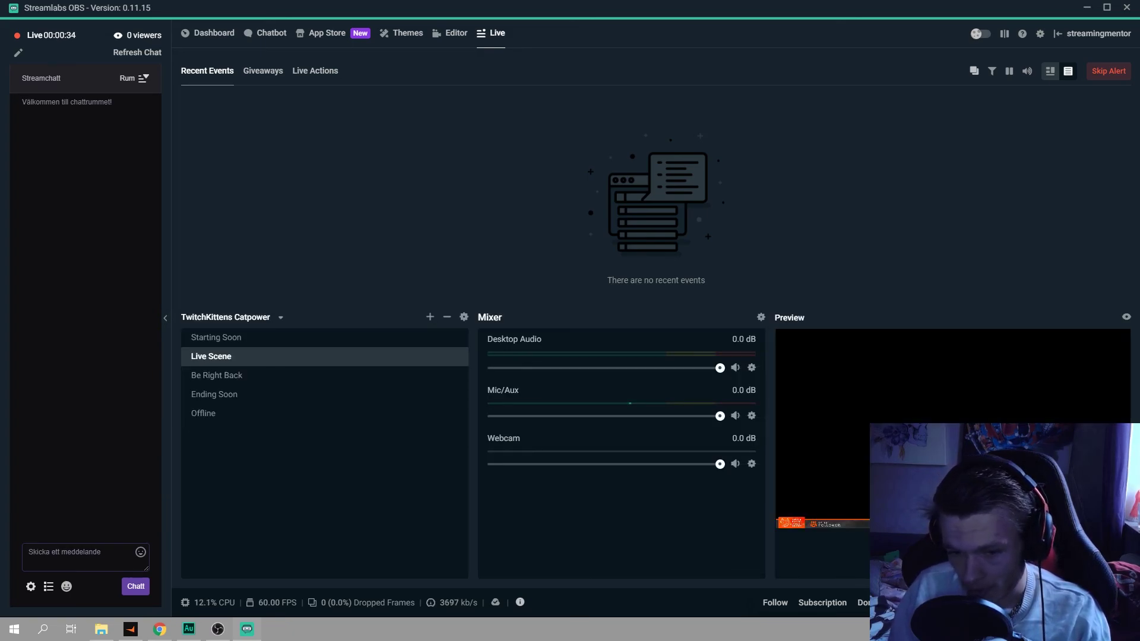
drag(320, 306, 320, 426)
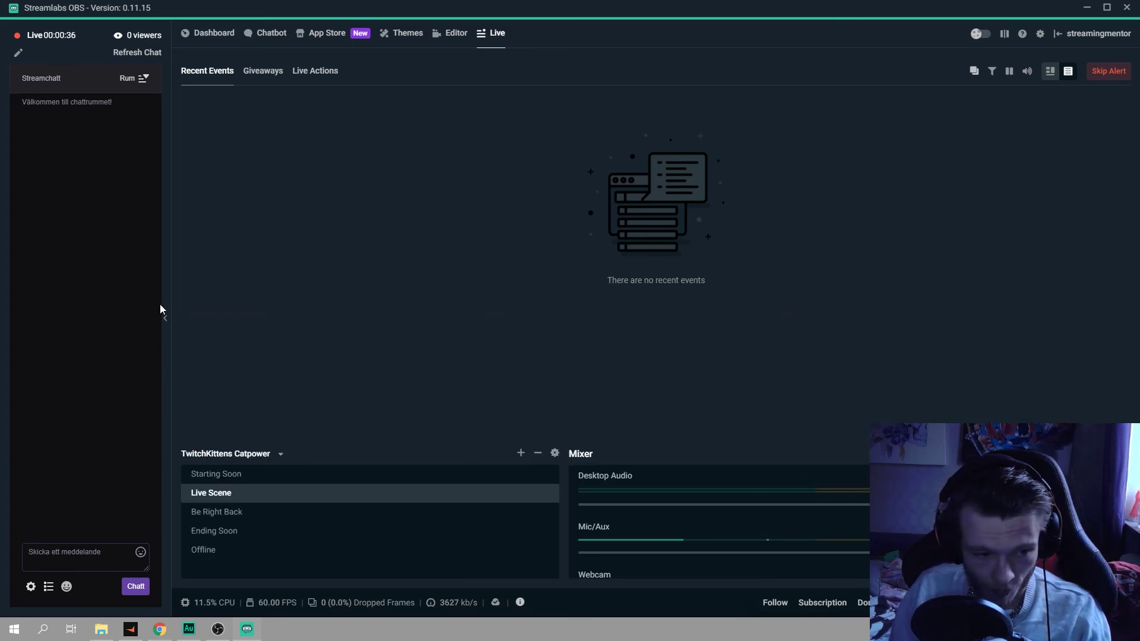
drag(260, 300, 351, 318)
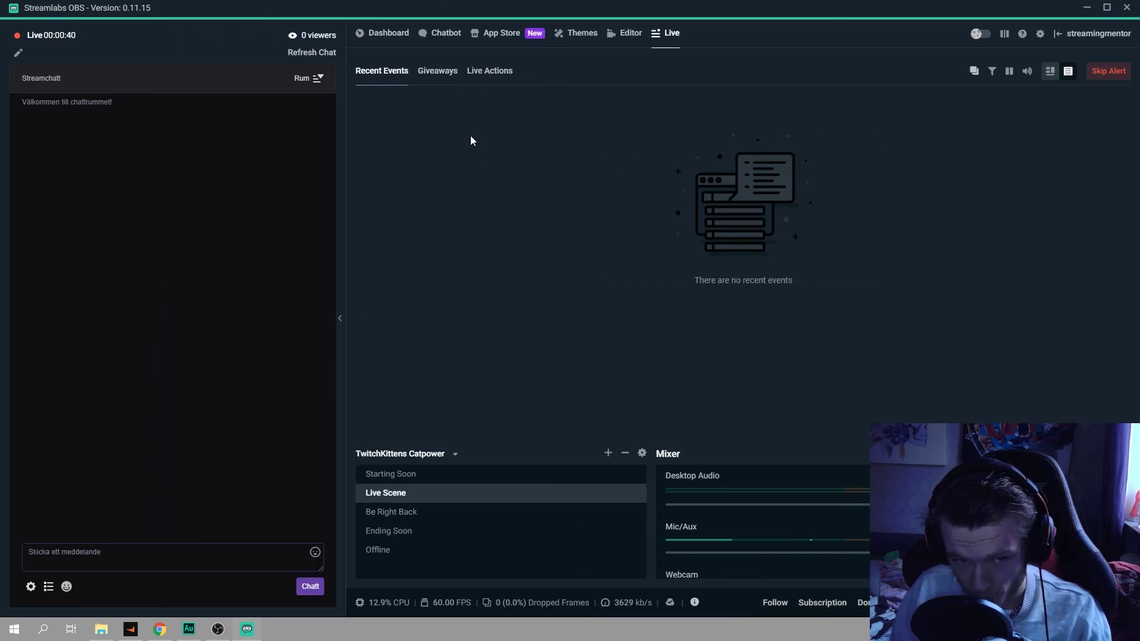
Review the giveaways and live actions of the live view and return to the recent events
click(438, 72)
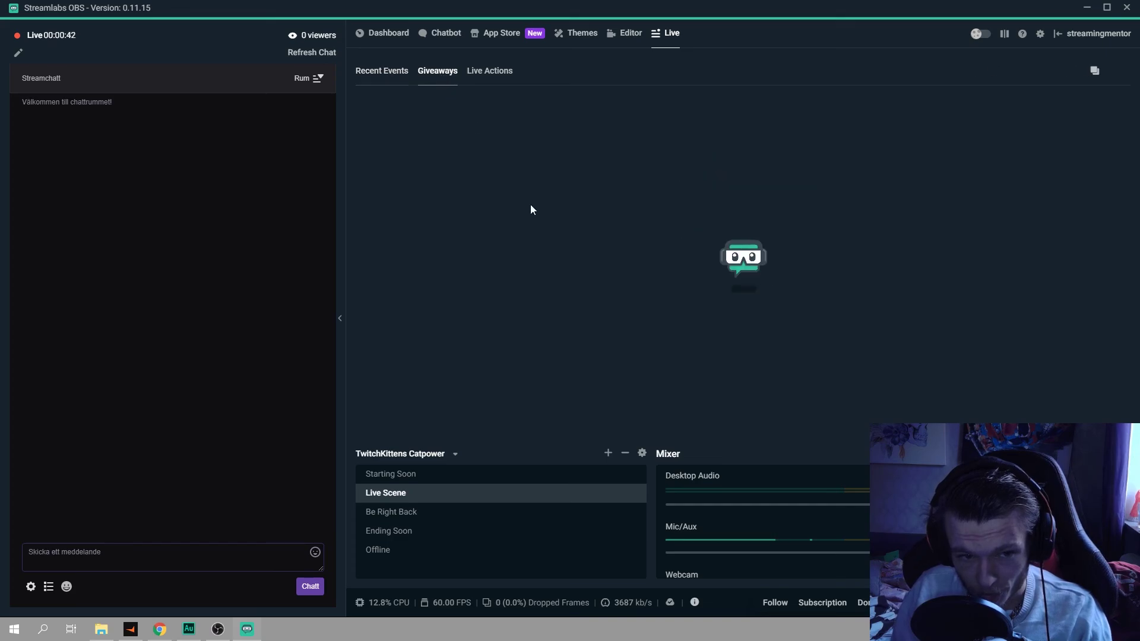
click(491, 72)
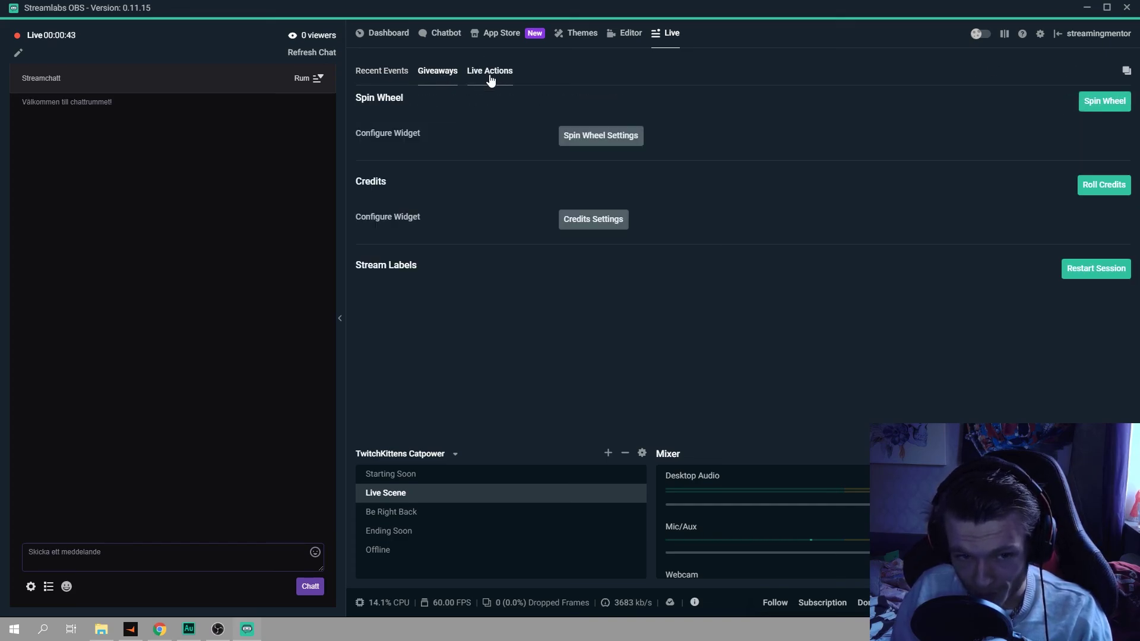
click(377, 80)
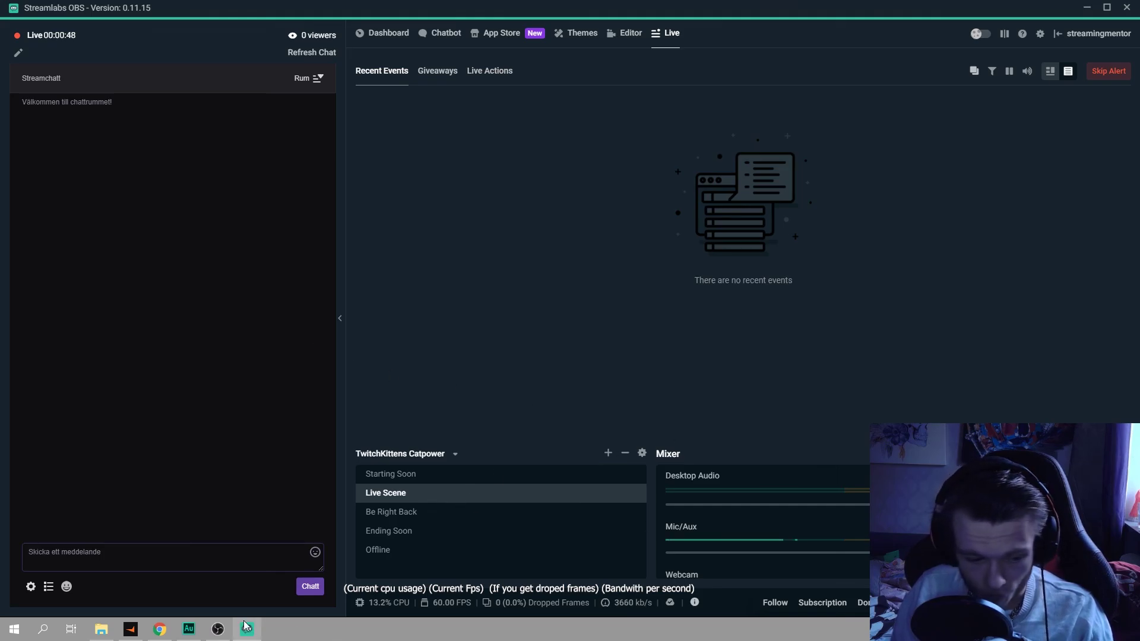
Switch to Chrome to check the live stream on the Twitch channel page, and return to Streamlabs OBS
click(160, 631)
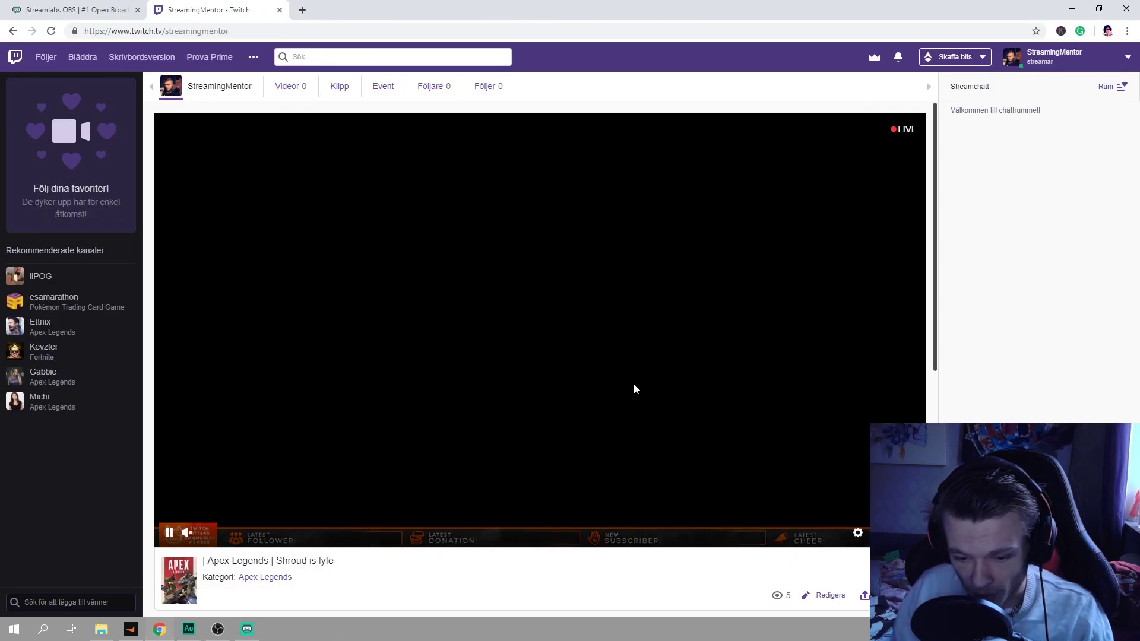
scroll(635, 475, down, 3)
scroll(382, 301, up, 3)
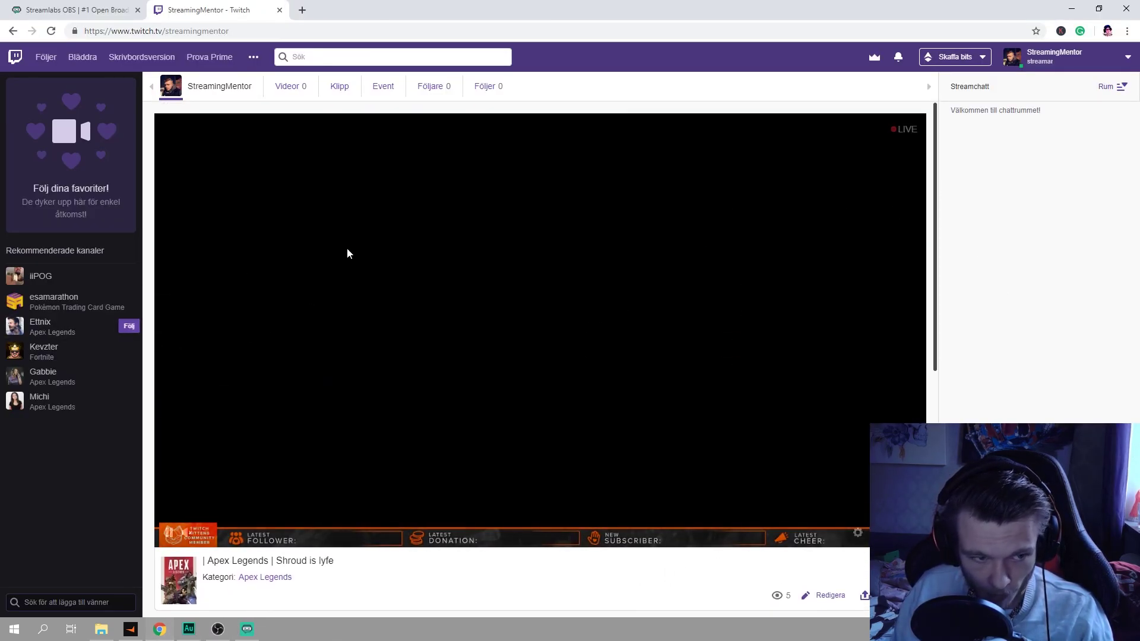
click(245, 634)
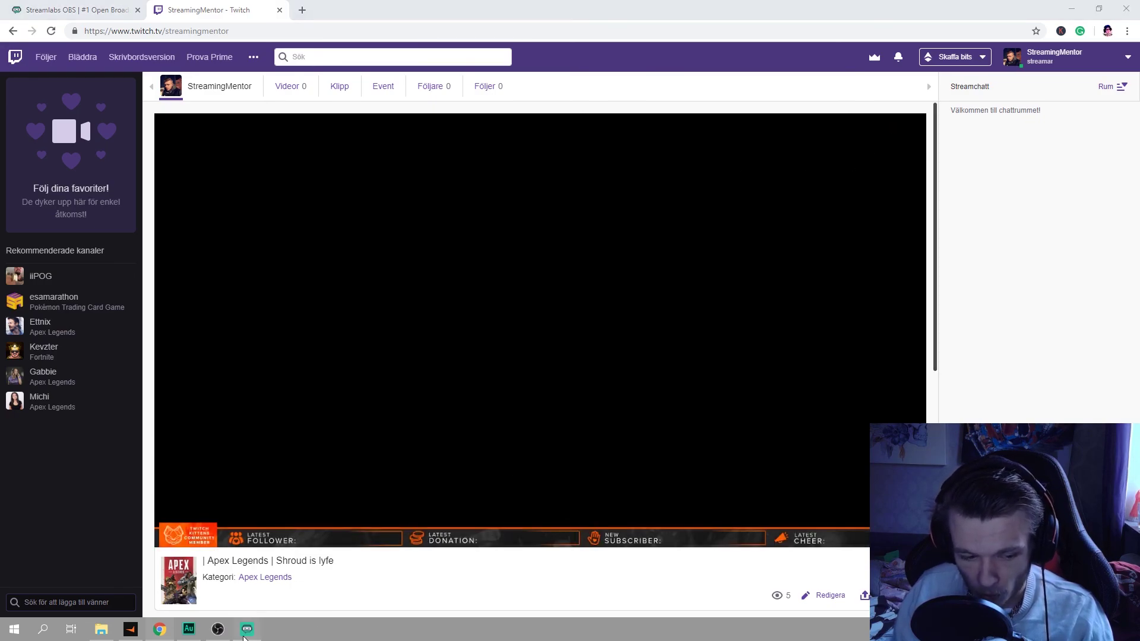